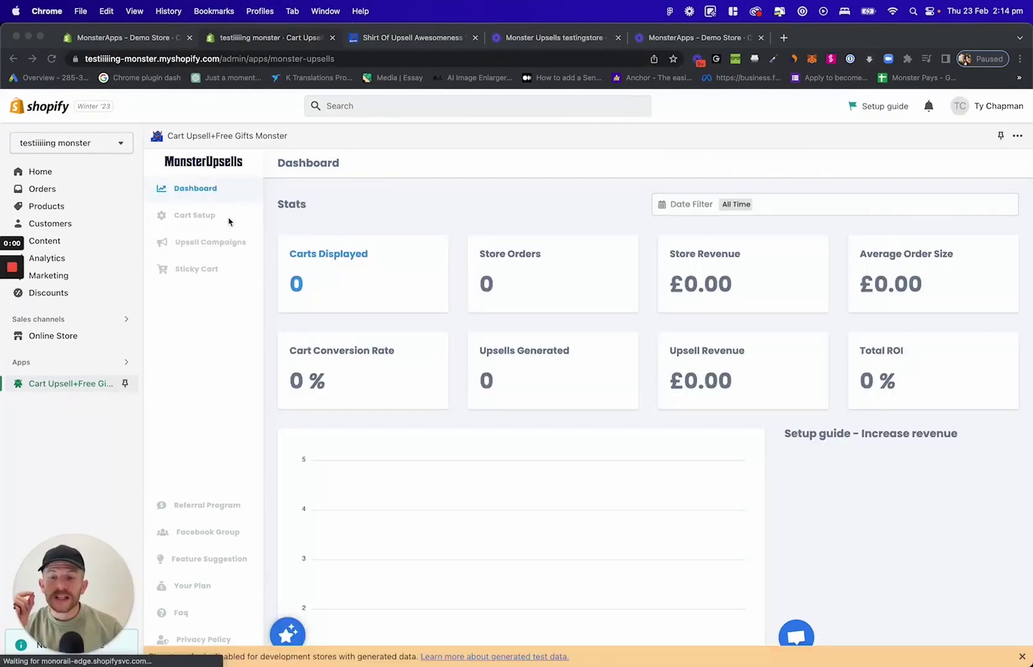
In Cart Setup, turn on the Split Payments installments line and leave the Scarcity Timer off.
left_click(206, 223)
scroll(613, 291, "down", 3)
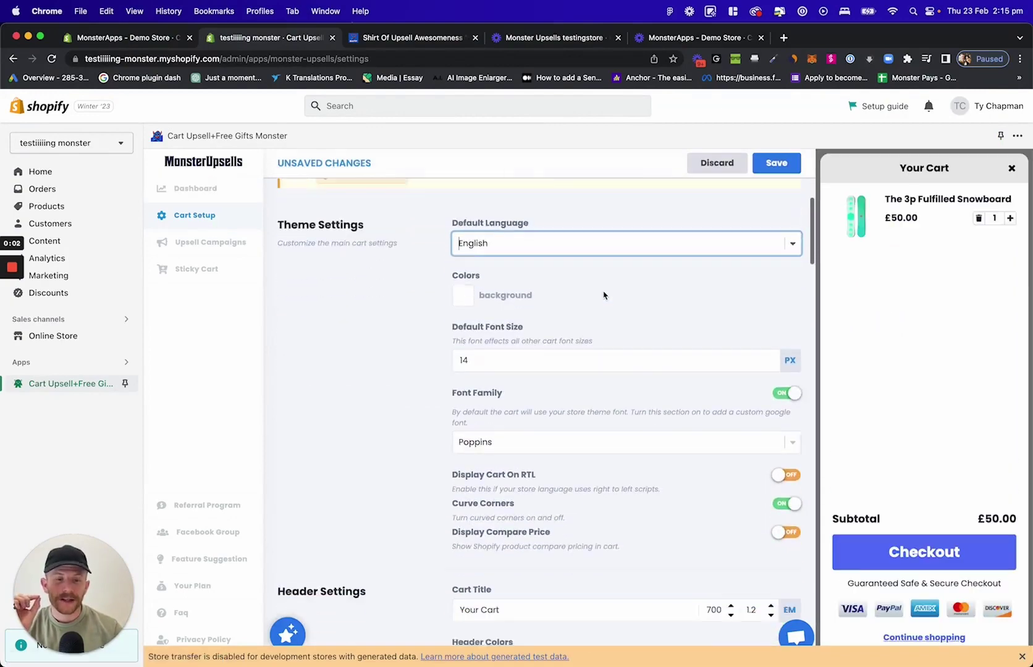
scroll(564, 295, "down", 3)
scroll(517, 296, "down", 5)
scroll(515, 290, "down", 3)
scroll(512, 284, "down", 2)
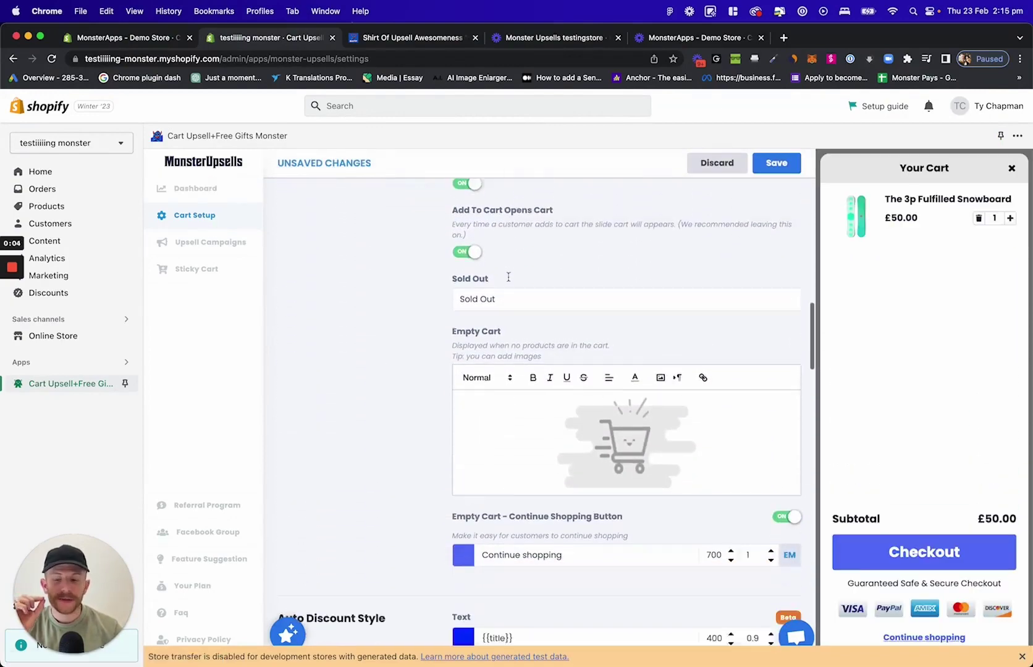
scroll(507, 276, "down", 2)
scroll(506, 276, "down", 2)
scroll(506, 276, "up", 2)
scroll(506, 276, "up", 5)
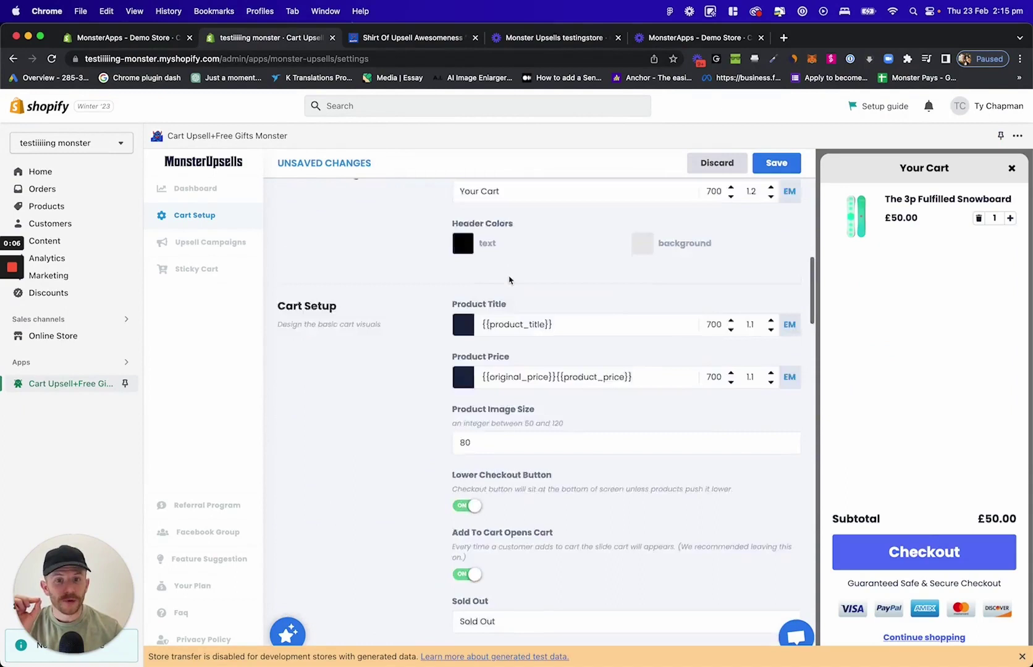
scroll(506, 276, "up", 3)
scroll(506, 275, "up", 2)
scroll(516, 299, "up", 3)
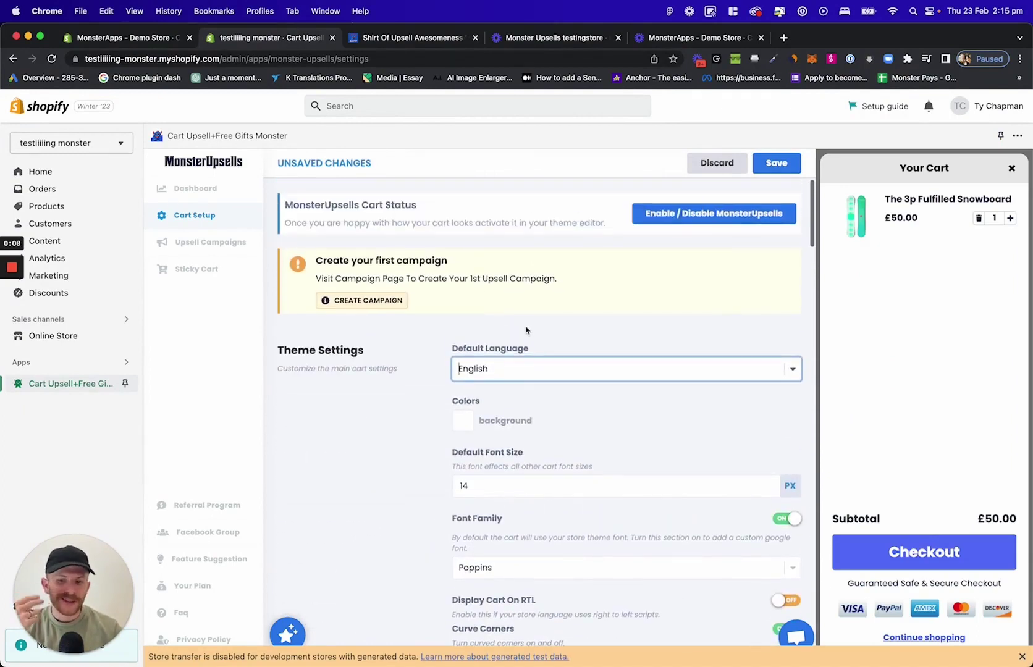
scroll(532, 326, "down", 4)
scroll(532, 327, "down", 2)
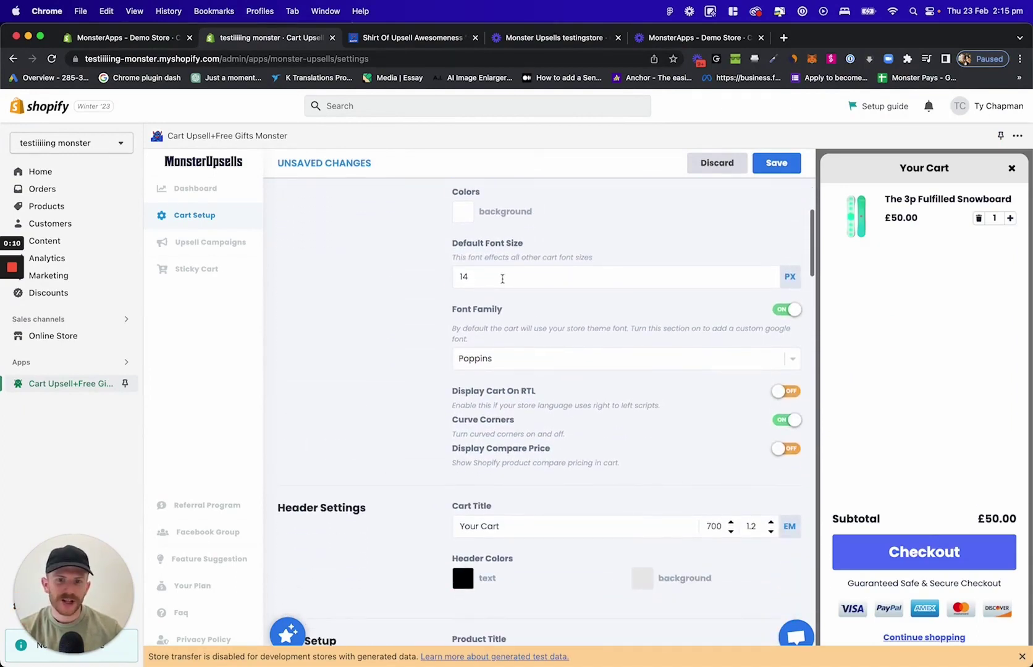
scroll(504, 297, "down", 2)
scroll(496, 242, "down", 3)
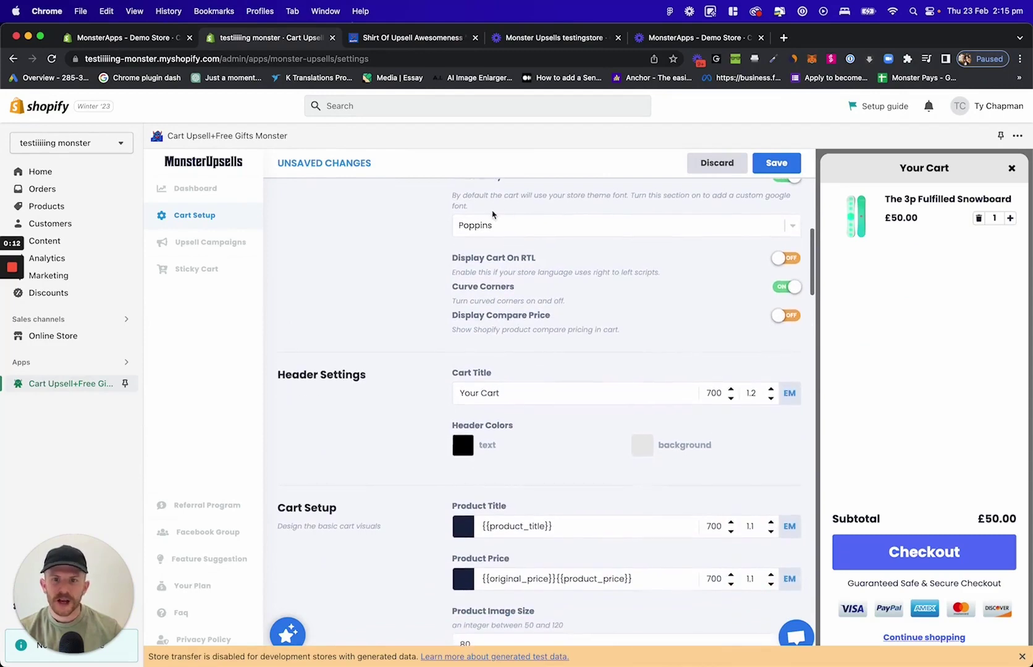
scroll(522, 302, "down", 3)
scroll(482, 315, "up", 1)
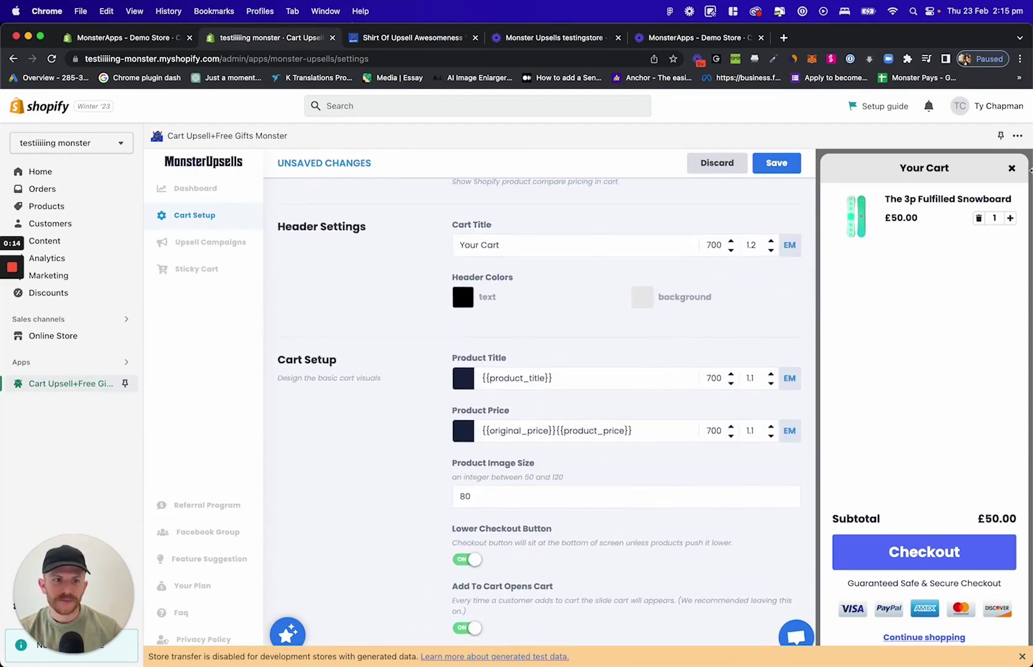
scroll(517, 334, "down", 1)
scroll(546, 312, "down", 3)
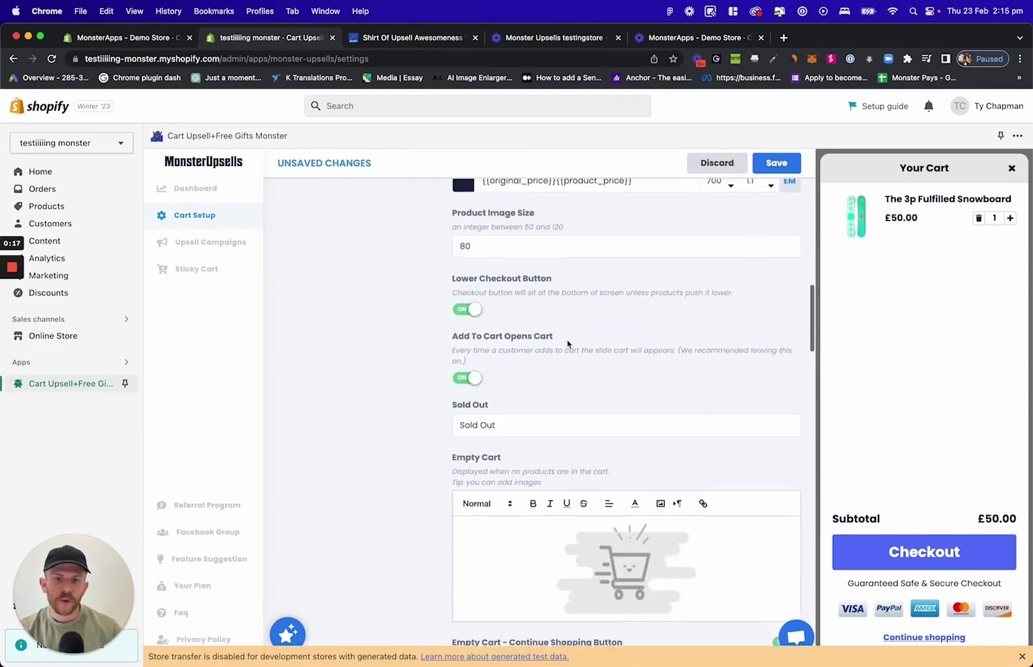
scroll(567, 342, "down", 2)
scroll(516, 339, "down", 1)
scroll(517, 339, "down", 2)
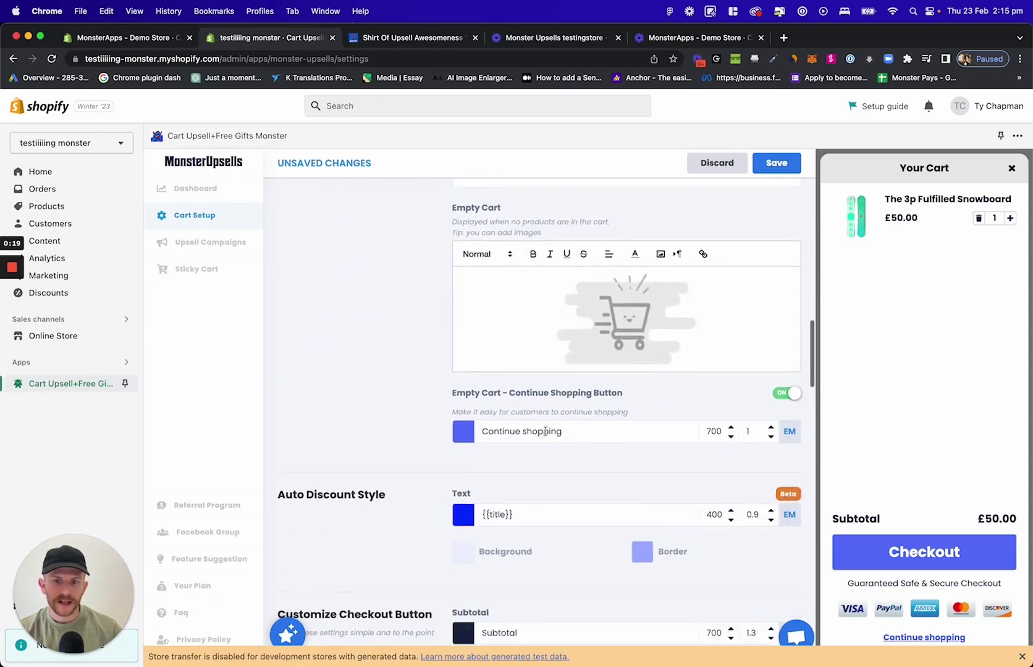
scroll(537, 434, "down", 1)
scroll(541, 426, "down", 3)
scroll(541, 426, "down", 5)
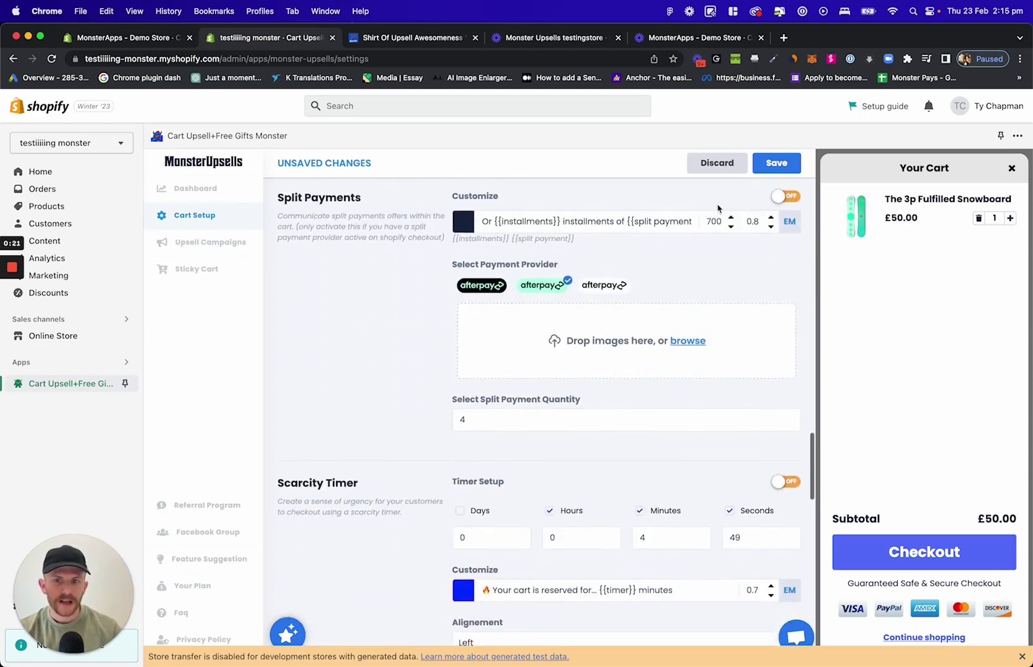
left_click(790, 198)
scroll(635, 422, "down", 3)
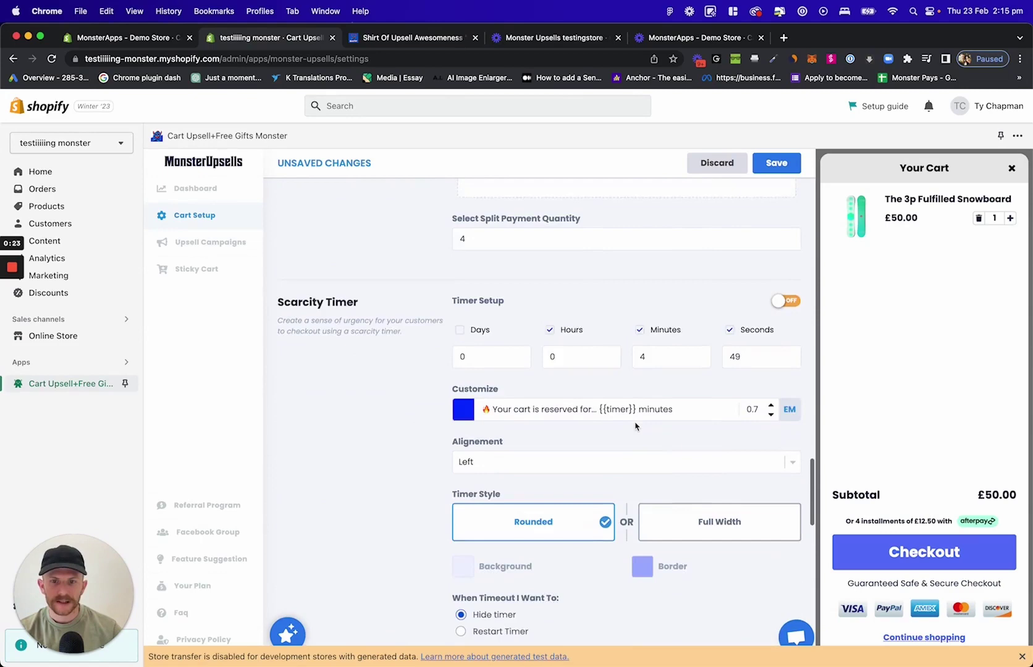
left_click(788, 281)
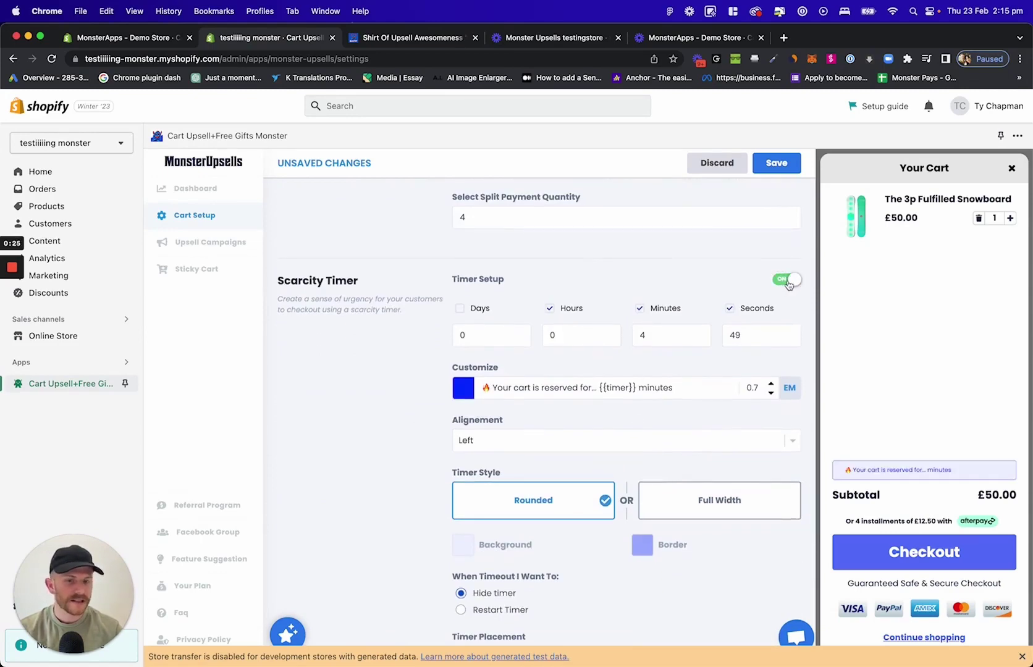
left_click(787, 281)
scroll(617, 325, "down", 3)
scroll(579, 330, "down", 3)
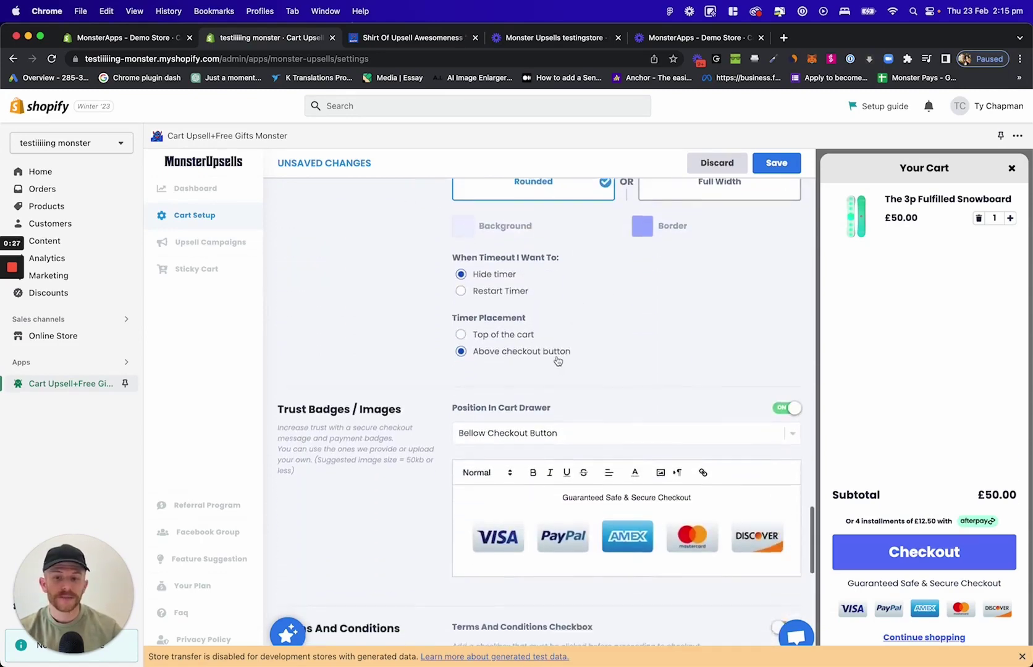
scroll(579, 331, "down", 2)
scroll(585, 328, "up", 15)
scroll(584, 328, "up", 2)
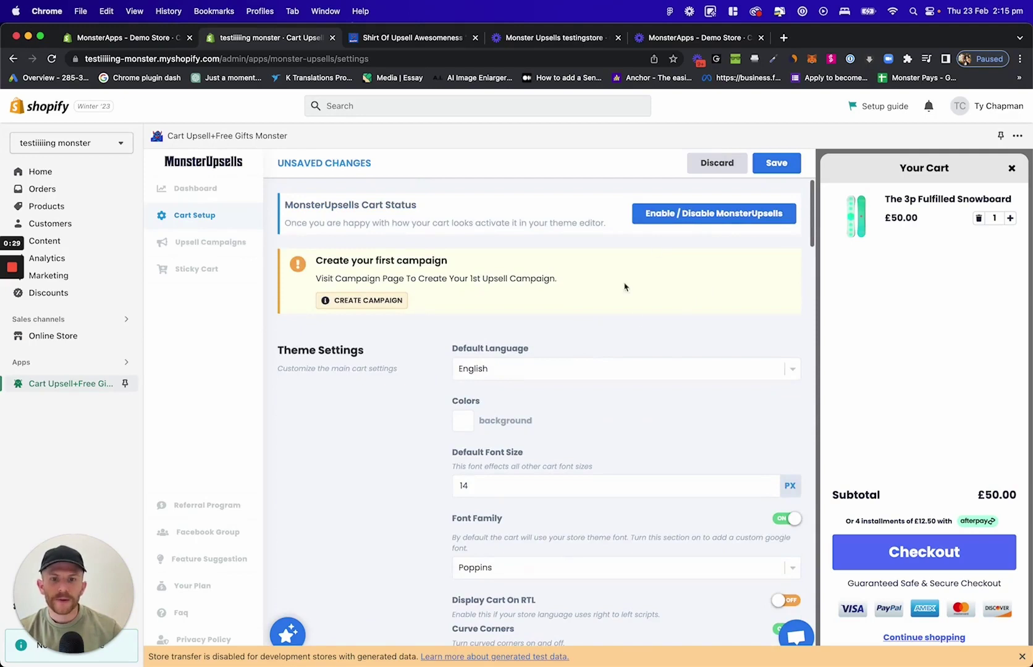
Save the cart settings and open the Enable / Disable MonsterUpsells installation dialog.
left_click(776, 163)
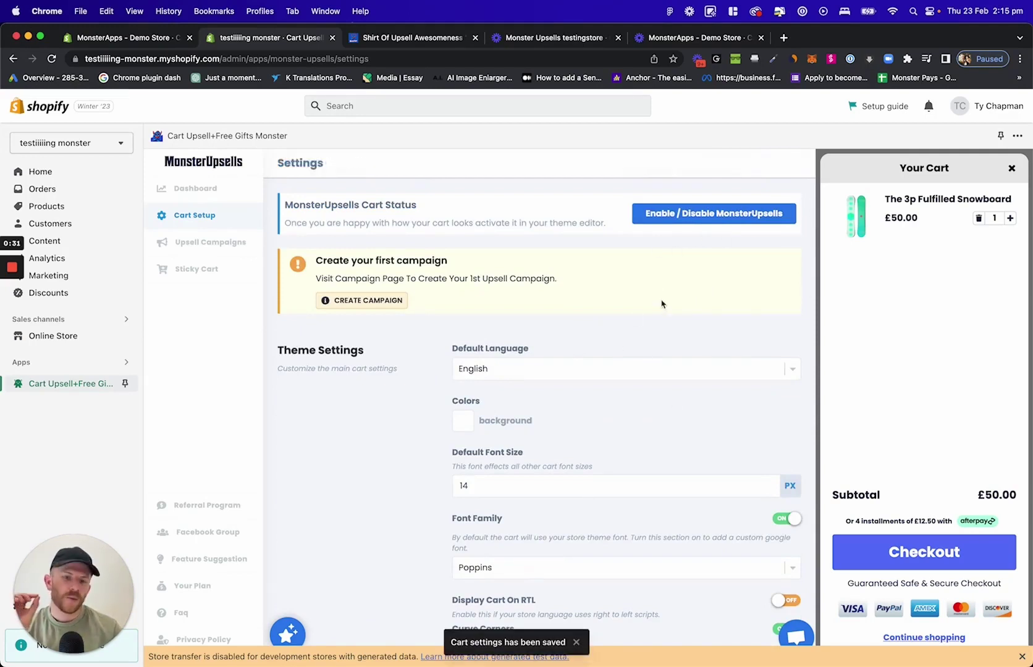
left_click(703, 216)
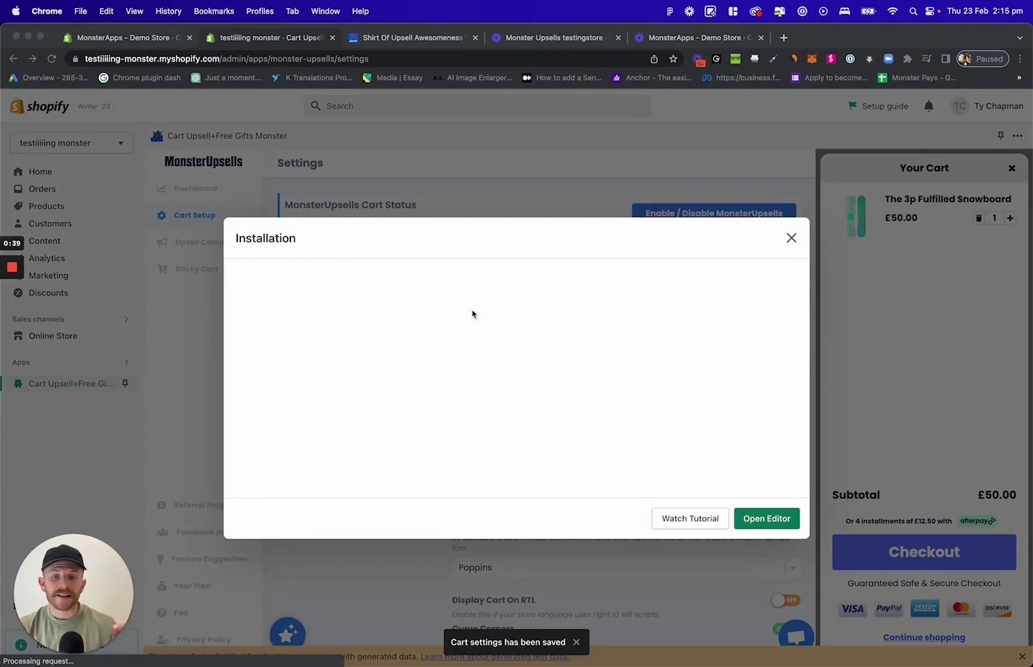
Turn on 'Enable Monster Upsells' under App embeds in the theme editor and save the theme.
left_click(776, 528)
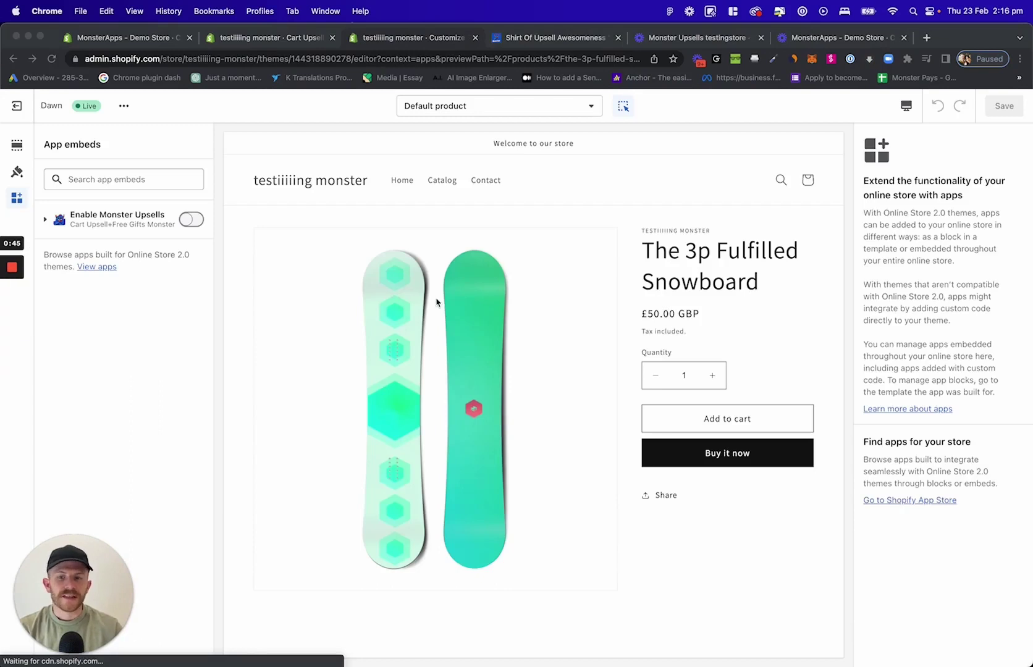
left_click(19, 199)
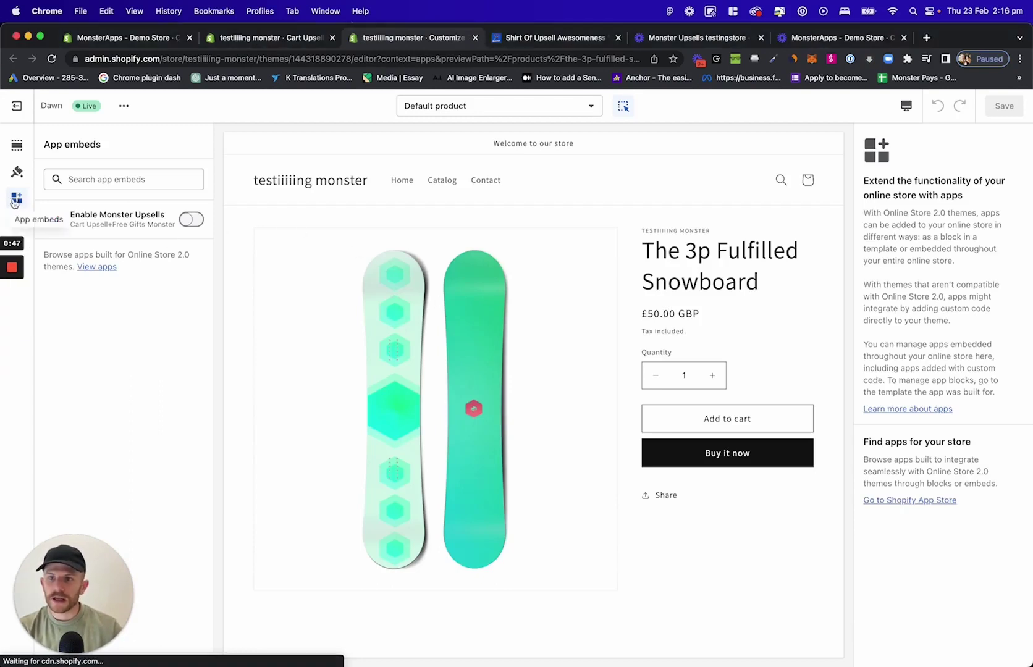
left_click(192, 220)
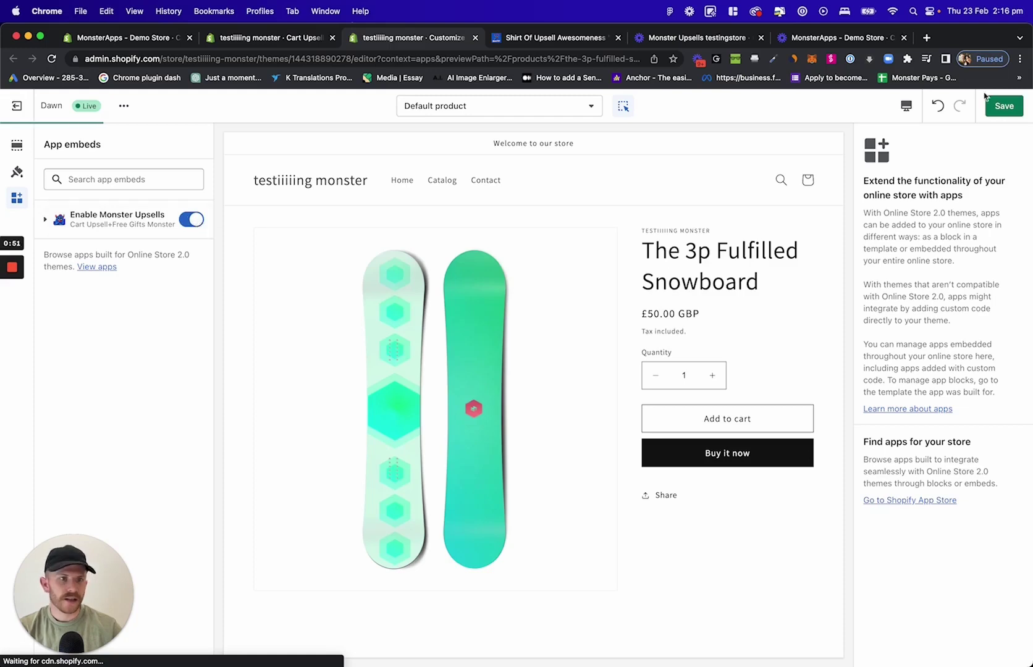
left_click(1001, 106)
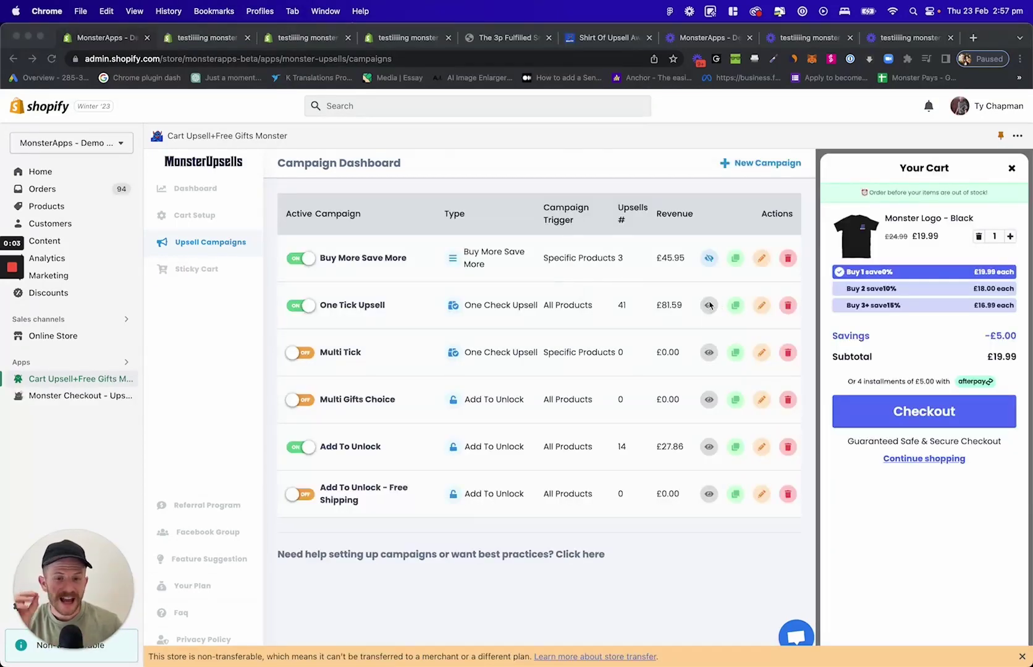
Try the higher quantity discount tiers, return to Buy 2, and preview the One Tick Upsell campaign.
left_click(887, 289)
left_click(898, 290)
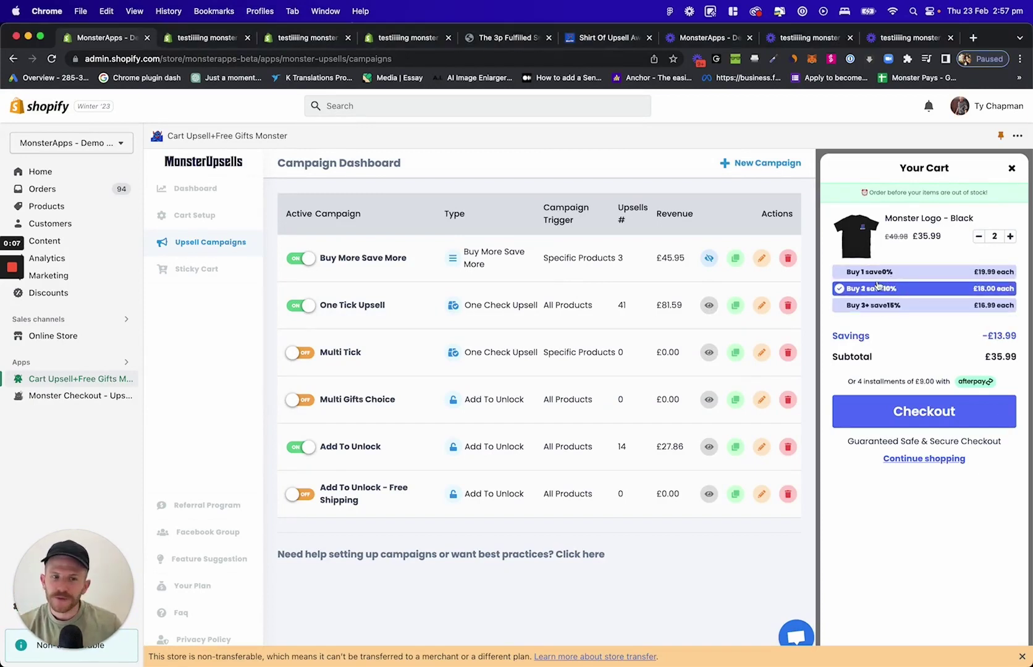
left_click(709, 306)
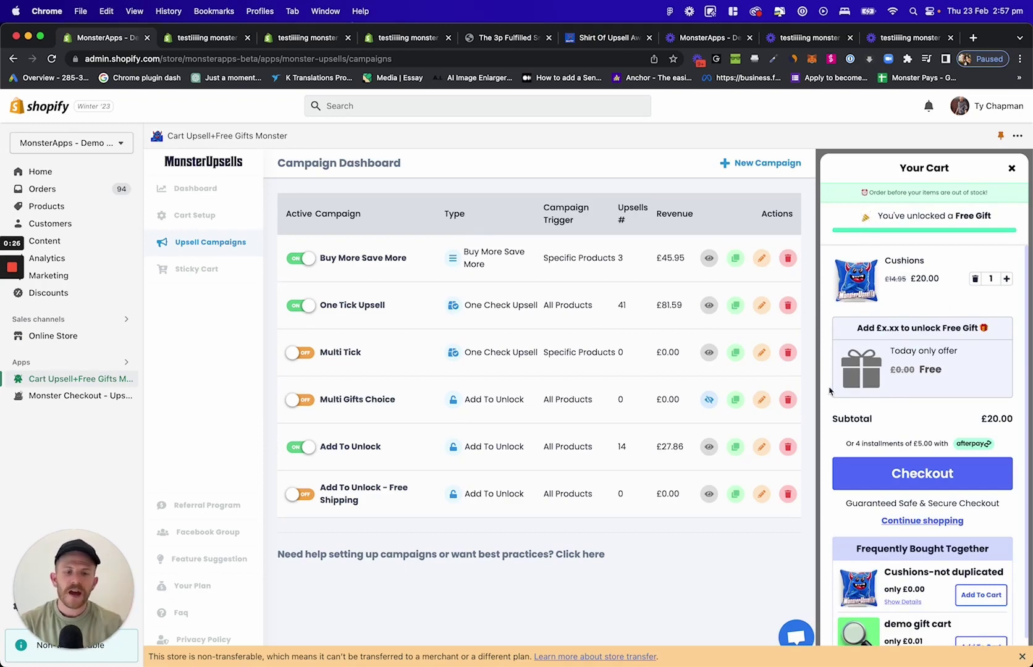
Preview the Add To Unlock campaign and highlight its Free Shipping, 20% OFF and Free Gift milestones.
left_click(709, 449)
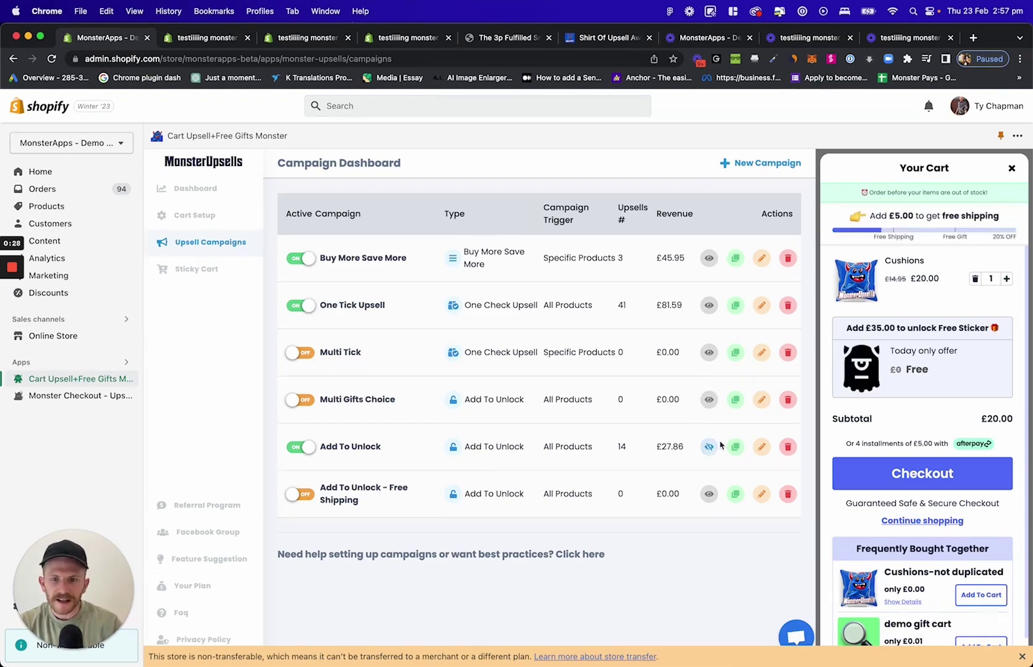
left_click_drag(903, 232, 873, 236)
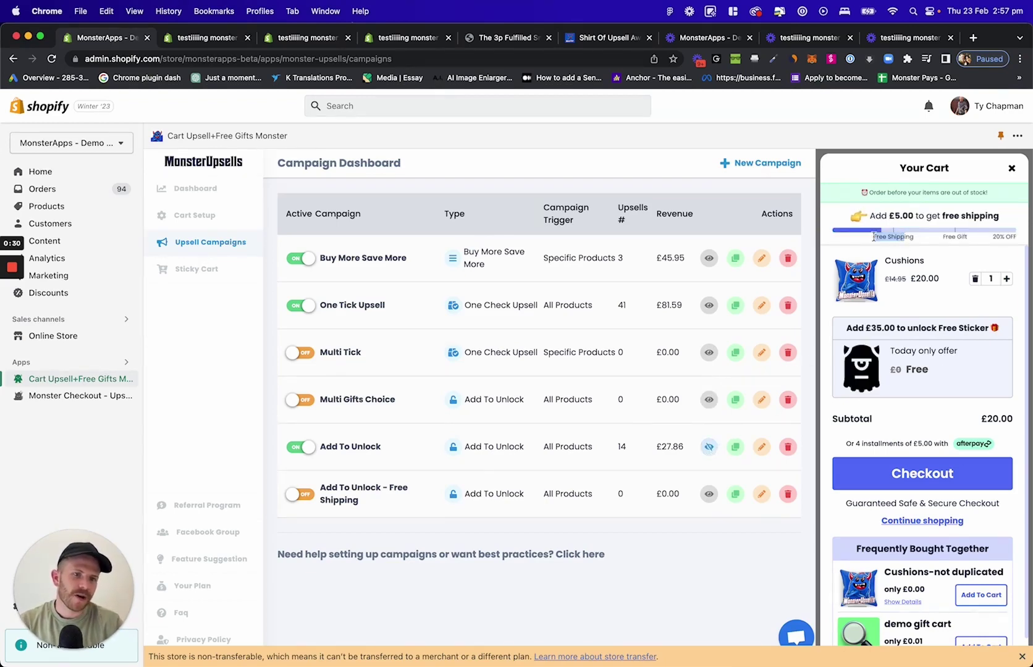
left_click_drag(950, 236, 1003, 236)
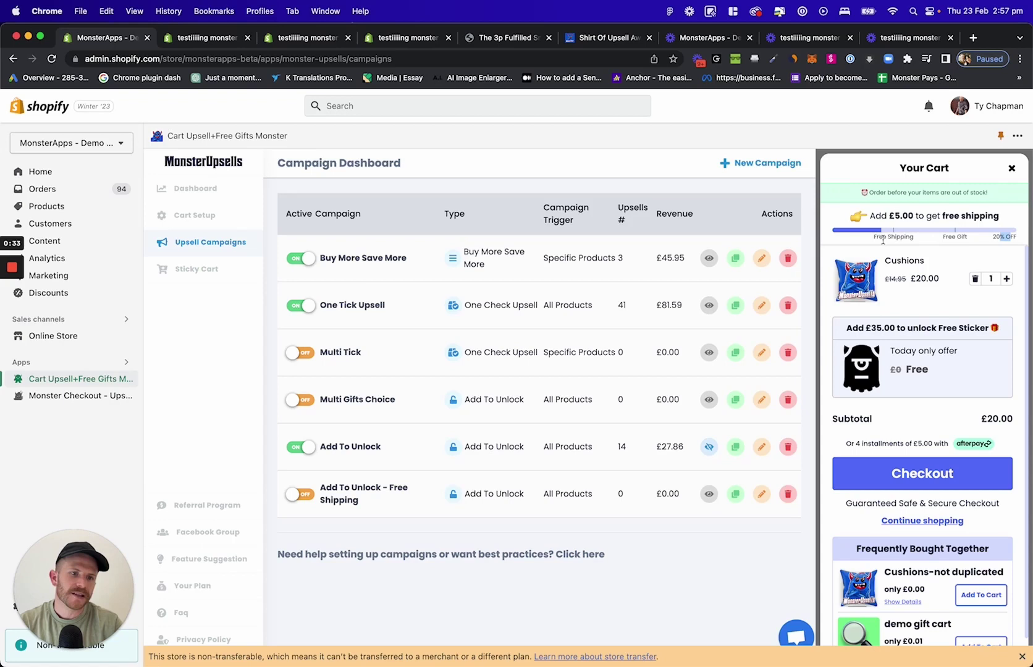
left_click_drag(883, 239, 1012, 237)
Raise the Cushions quantity to 3, lower it to 2, and preview Add To Unlock - Free Shipping.
left_click(1006, 279)
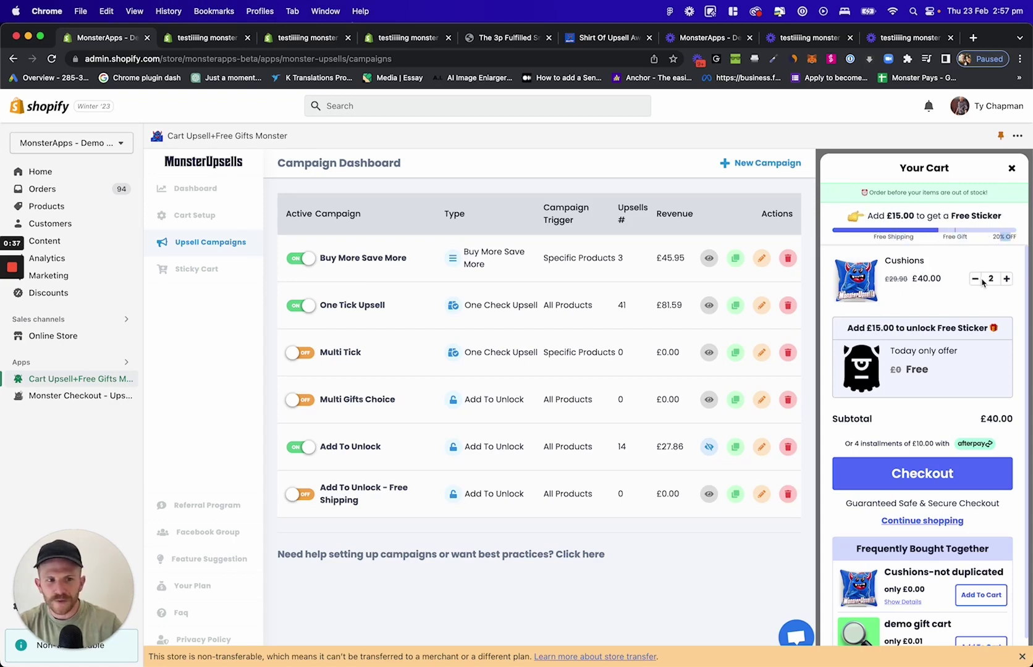
left_click(1006, 279)
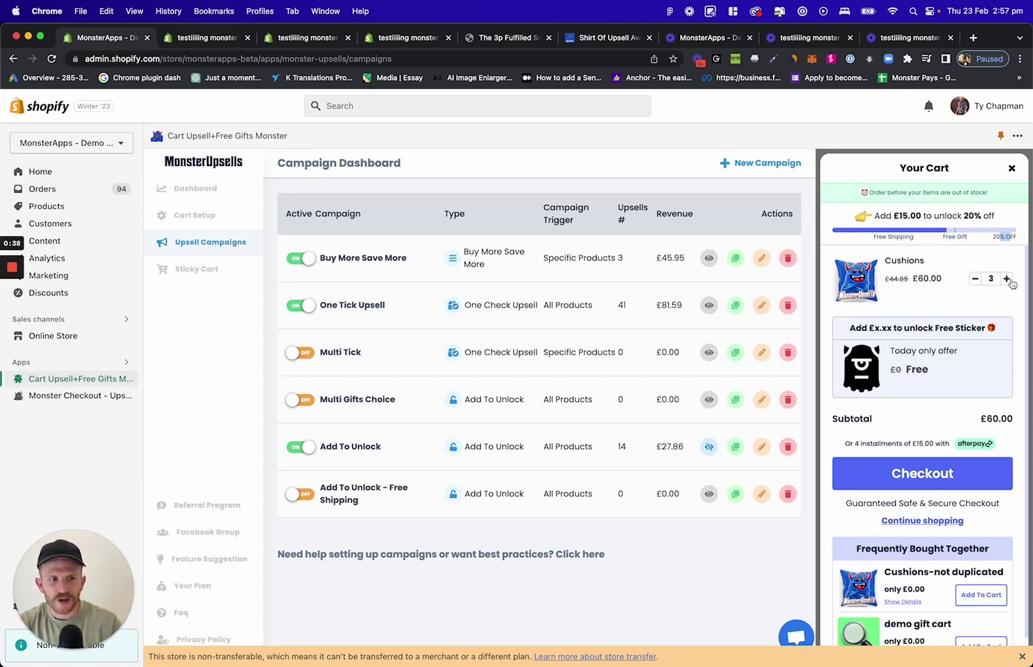
left_click(975, 279)
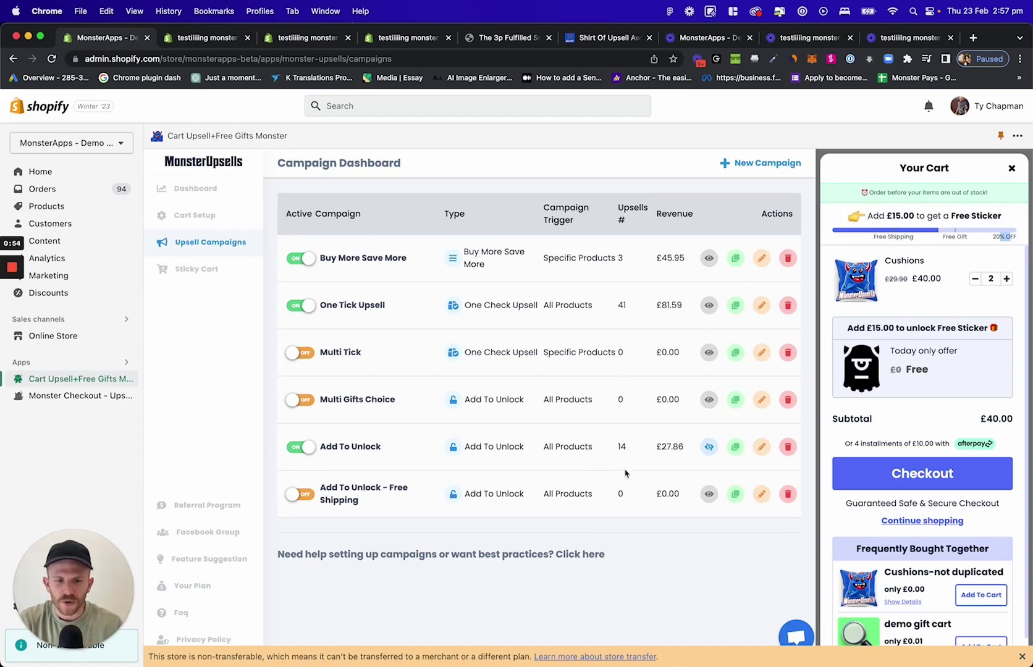
left_click(708, 495)
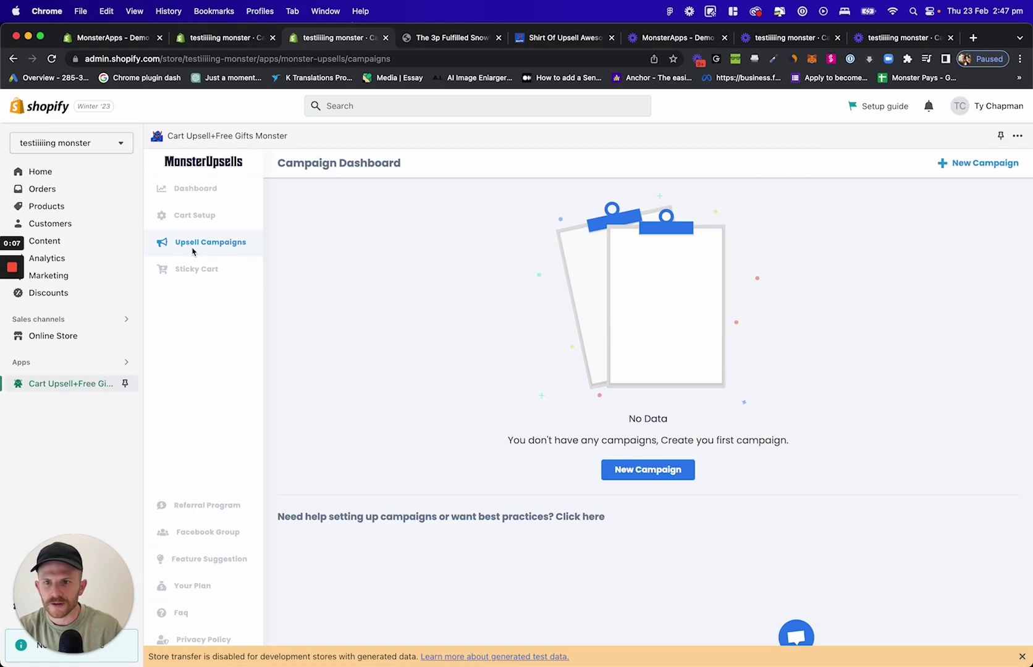
Start a new campaign and trim its name to 'Free Shipping'.
left_click(973, 169)
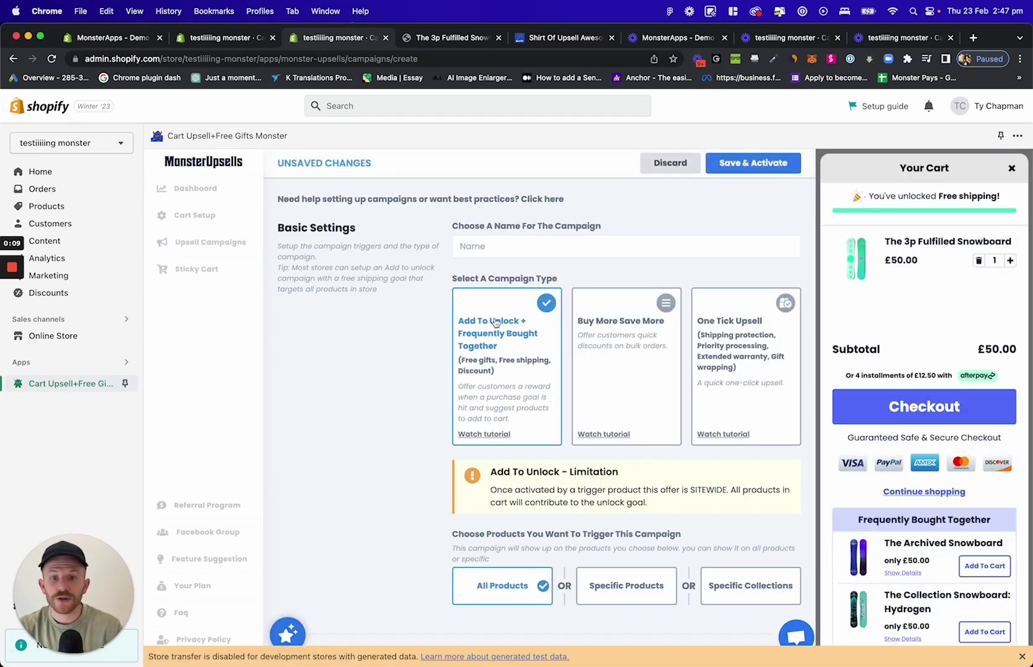
left_click(522, 249)
type("Free Shipping")
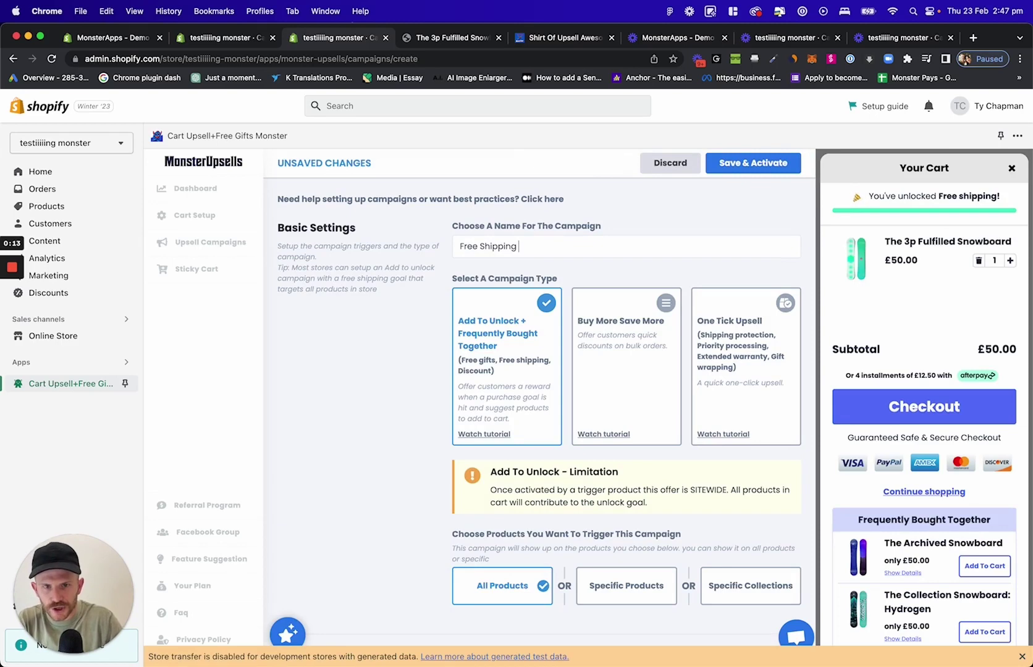
key("super+Left")
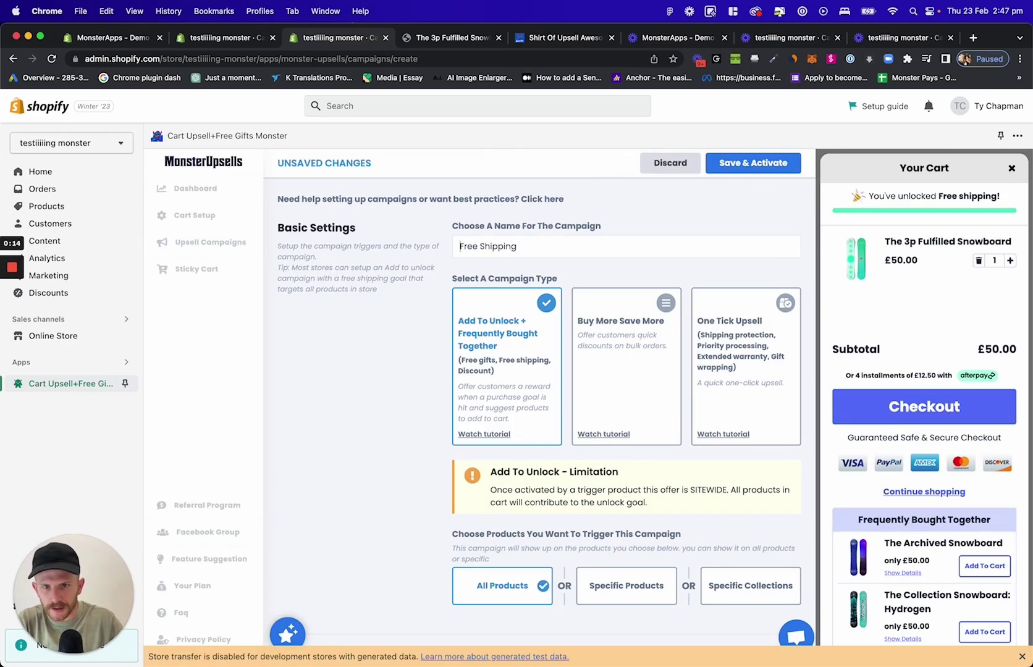
type("add to unlock")
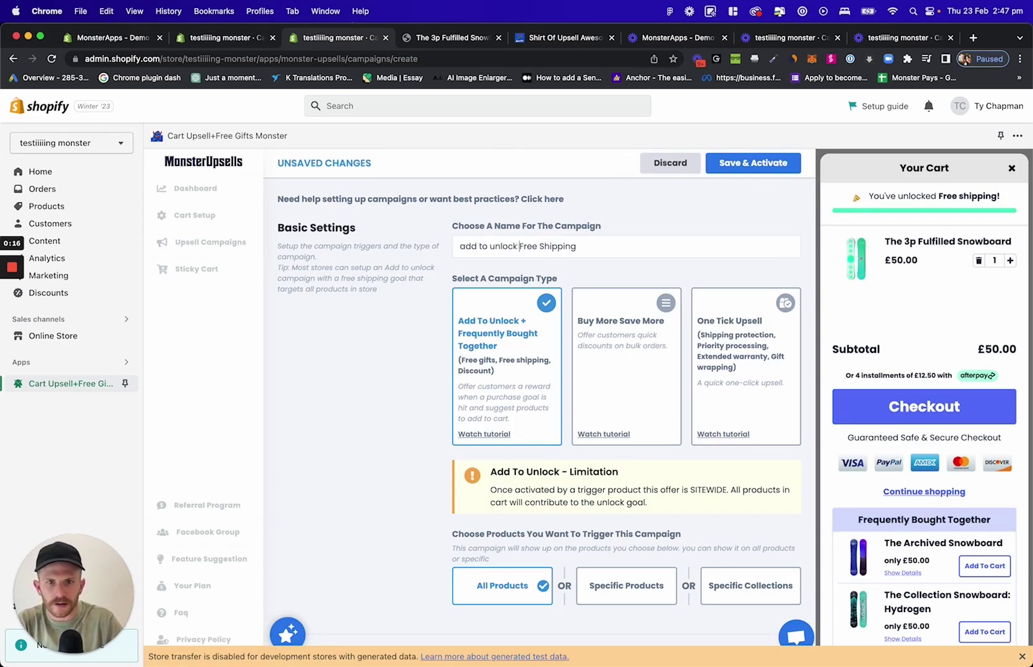
key("shift+super+Left")
key("BackSpace")
scroll(405, 378, "down", 1)
scroll(405, 378, "down", 5)
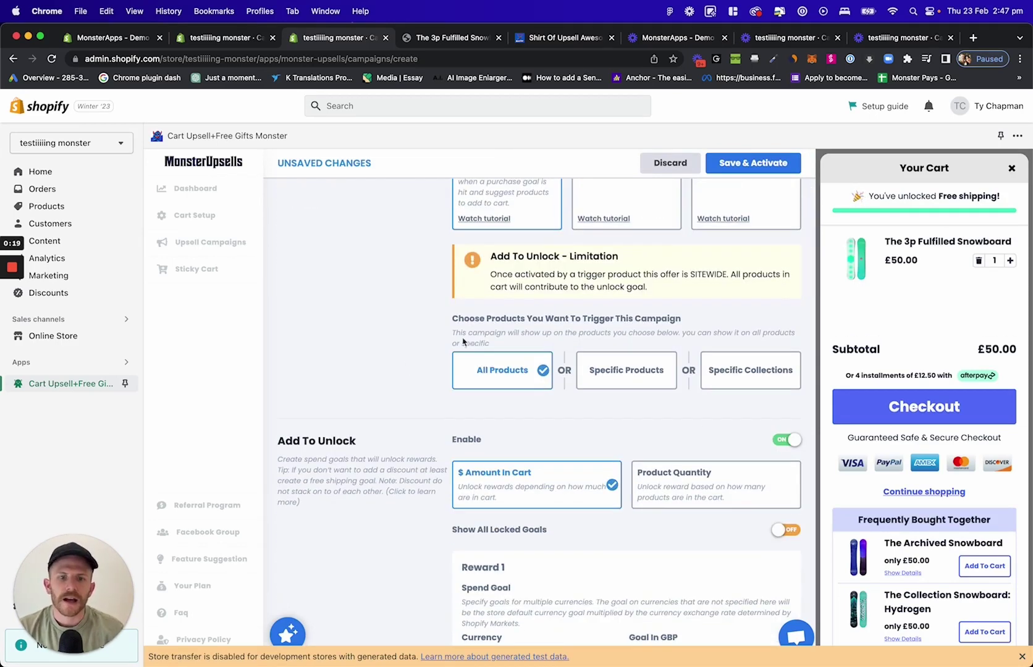
scroll(432, 339, "down", 1)
scroll(517, 323, "down", 1)
scroll(512, 362, "down", 1)
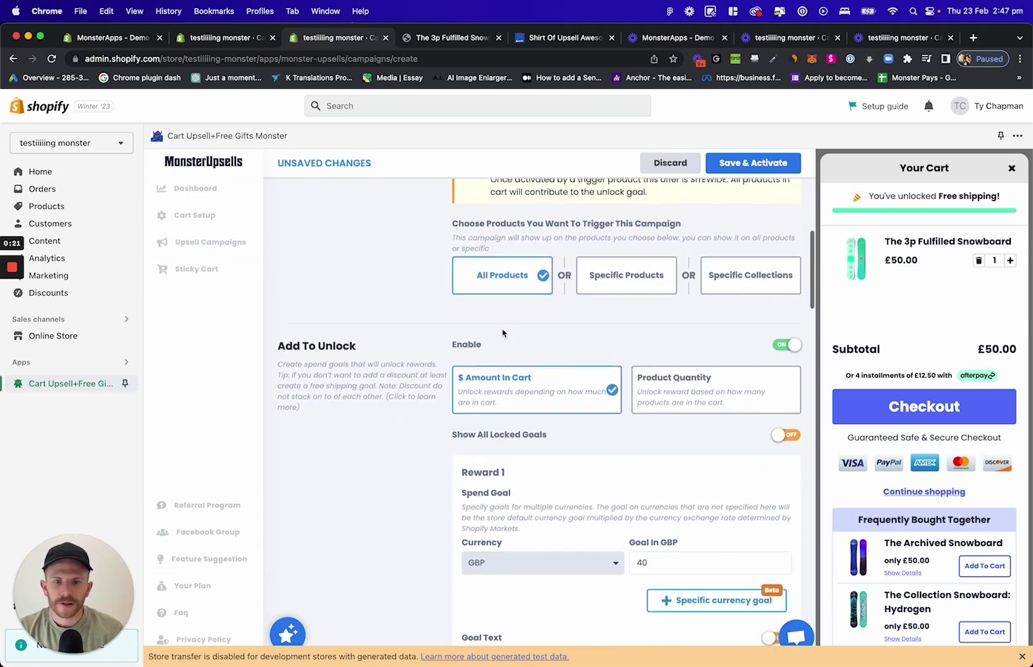
scroll(548, 343, "down", 1)
scroll(549, 344, "down", 2)
scroll(534, 293, "down", 2)
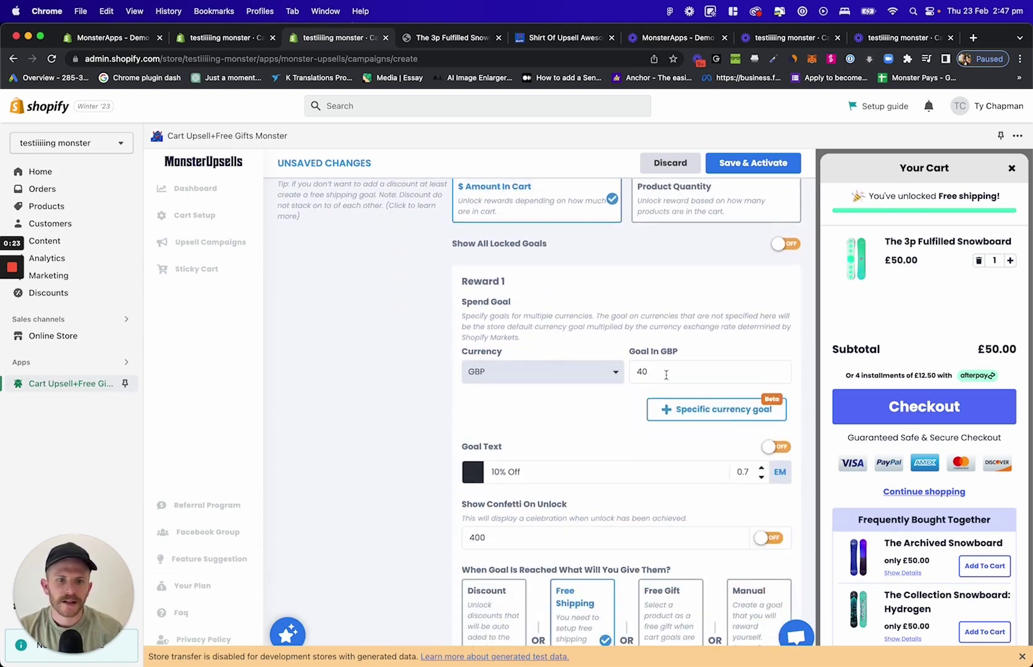
Set the goal to £60 and the goal text to 'Free Shipping', keeping free shipping as the reward.
left_click_drag(664, 370, 617, 362)
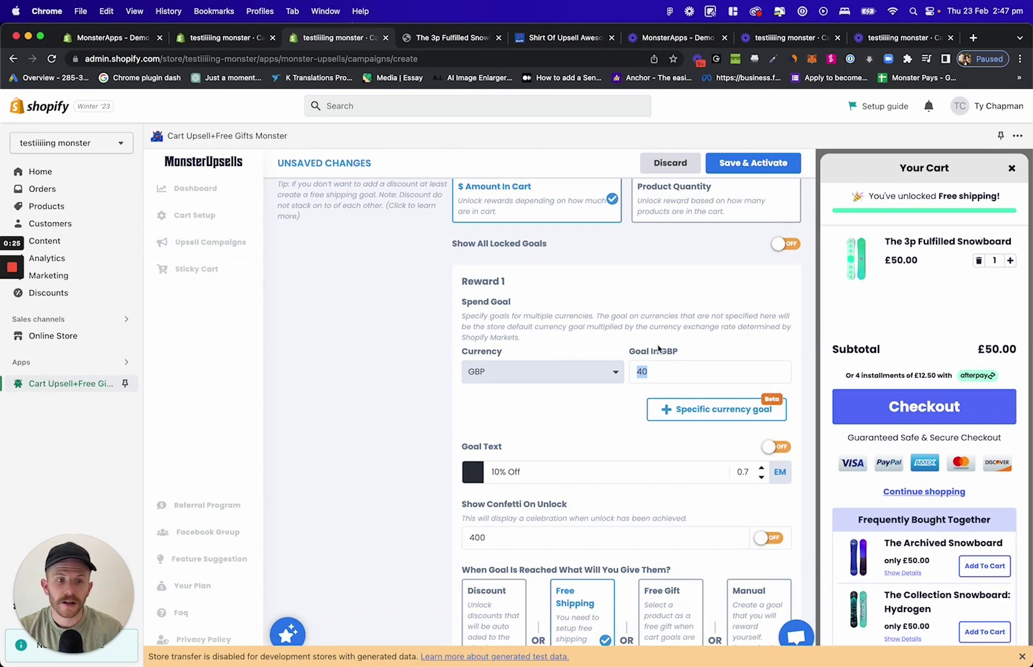
left_click_drag(909, 260, 880, 240)
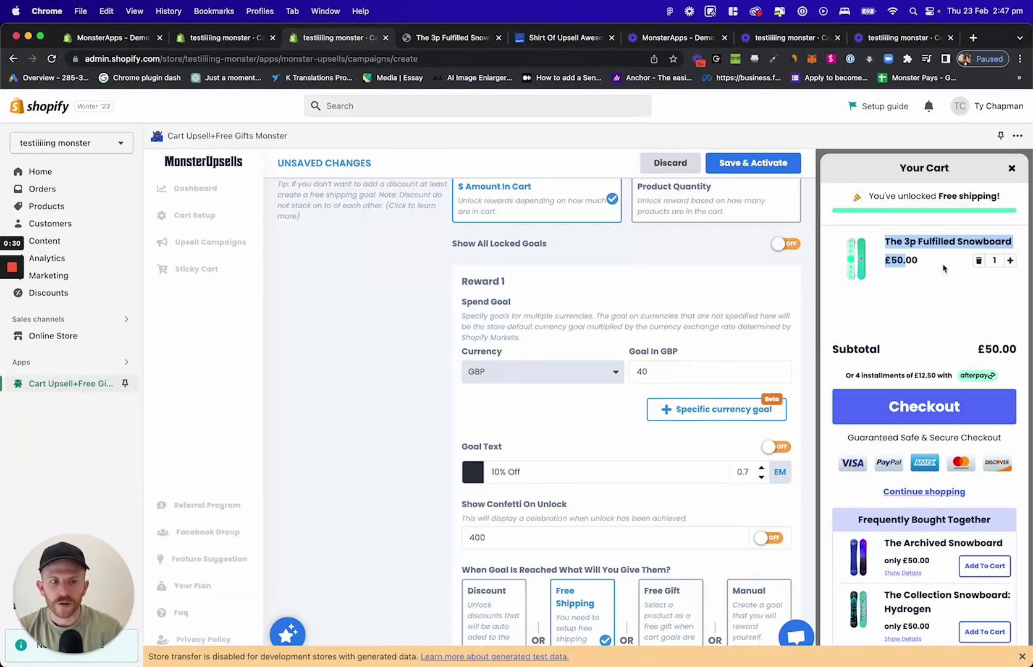
double_click(898, 259)
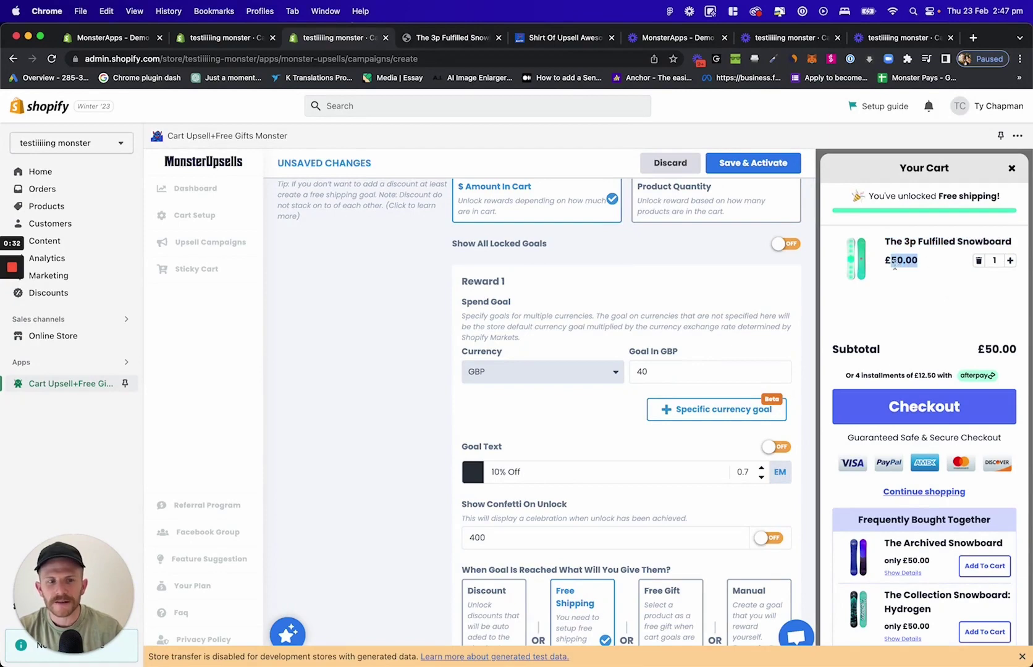
double_click(642, 371)
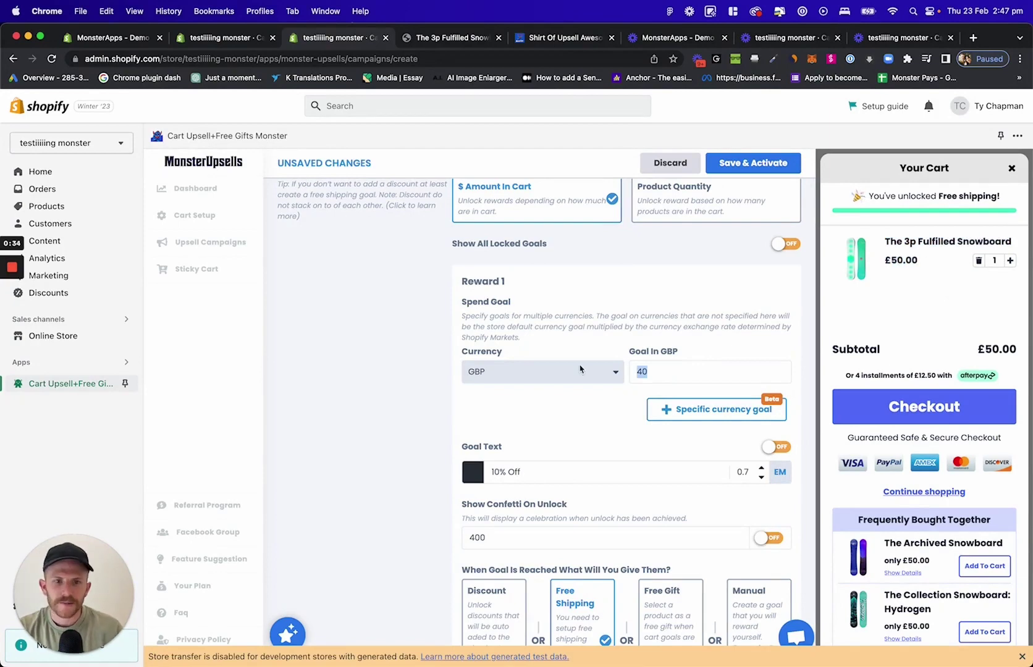
type("60")
scroll(495, 376, "down", 3)
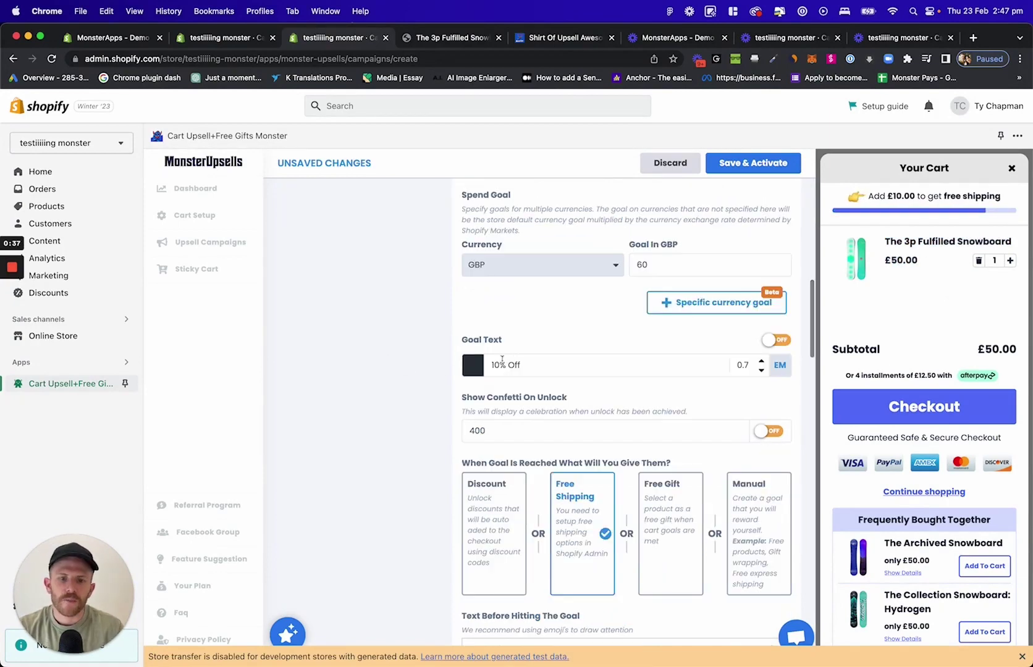
scroll(522, 364, "down", 1)
triple_click(533, 347)
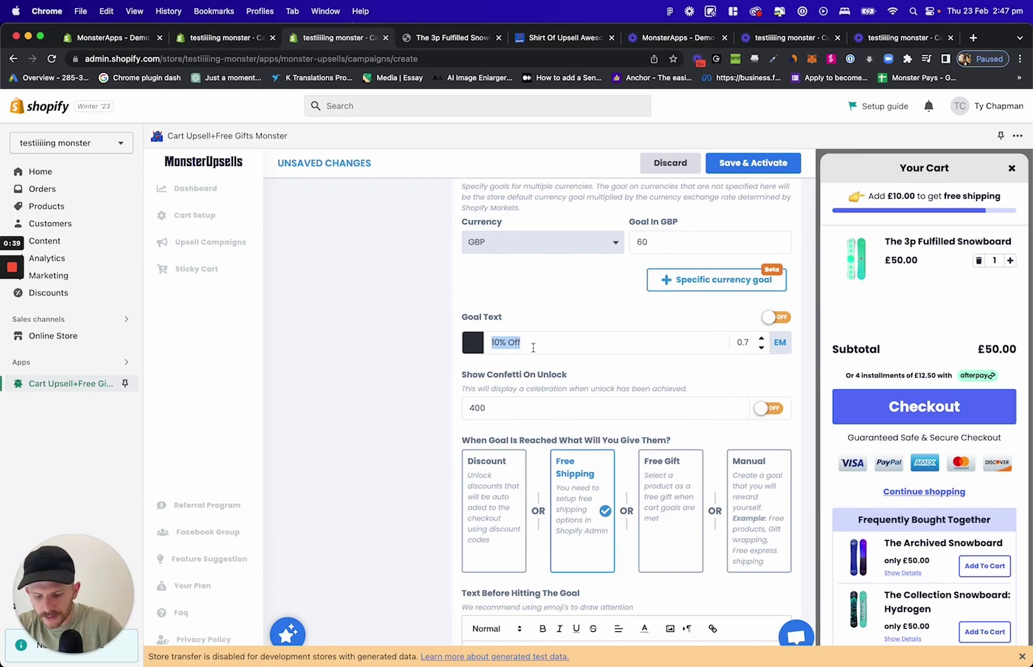
type("Free")
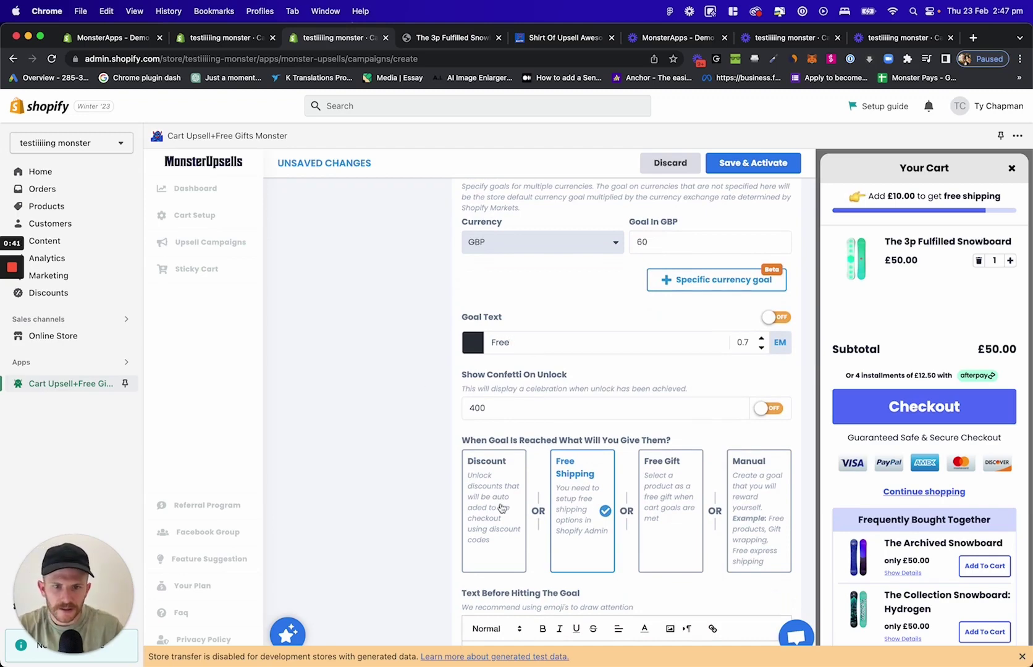
left_click(502, 507)
left_click(578, 499)
left_click_drag(549, 346, 460, 352)
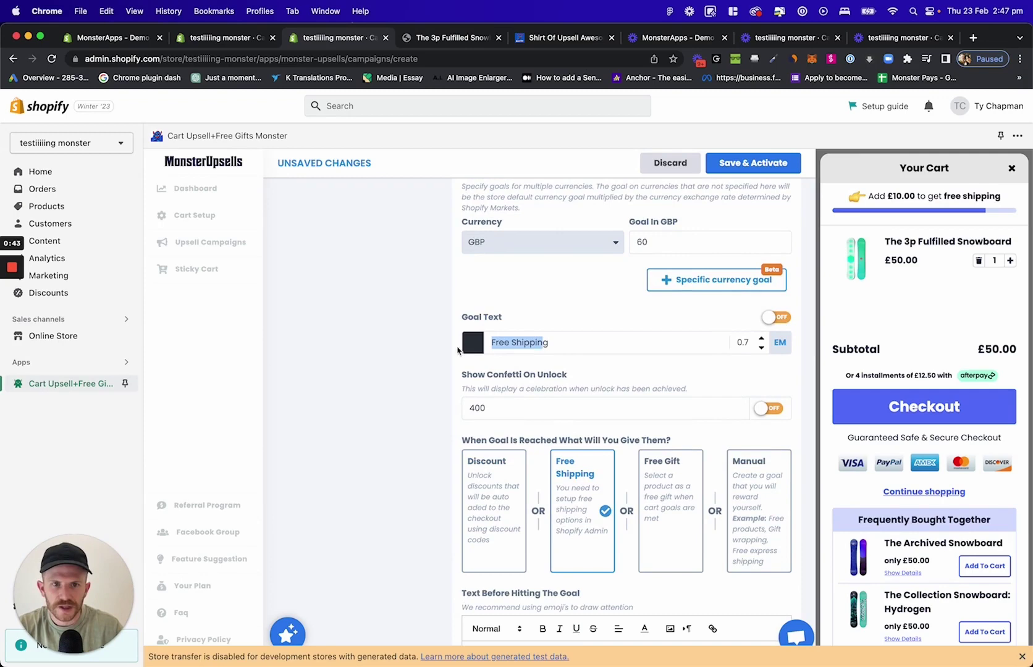
left_click(398, 352)
scroll(476, 380, "up", 2)
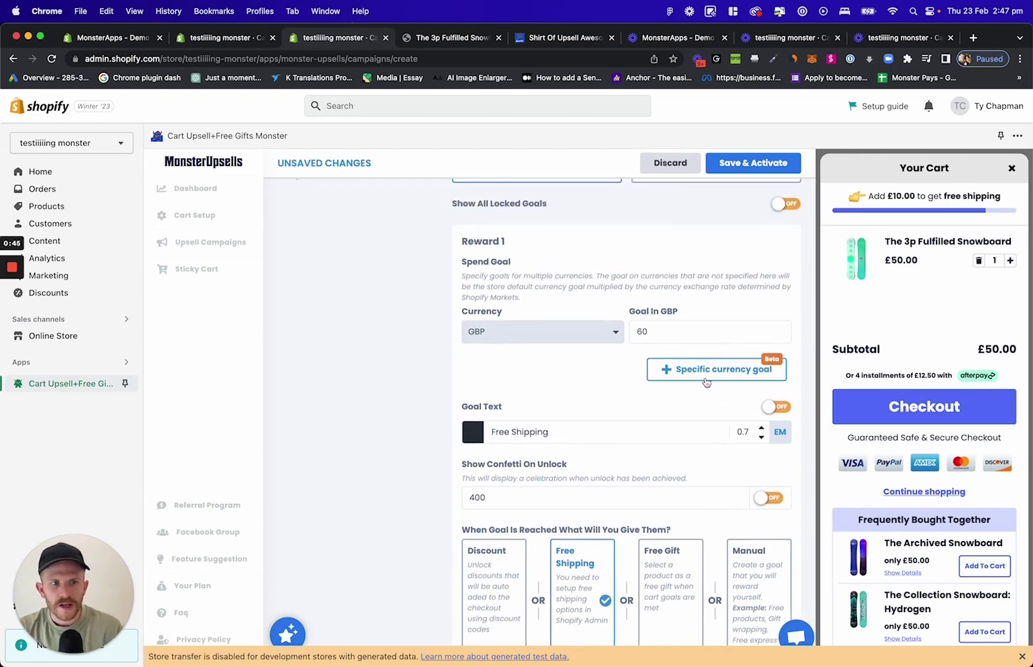
scroll(553, 441, "down", 3)
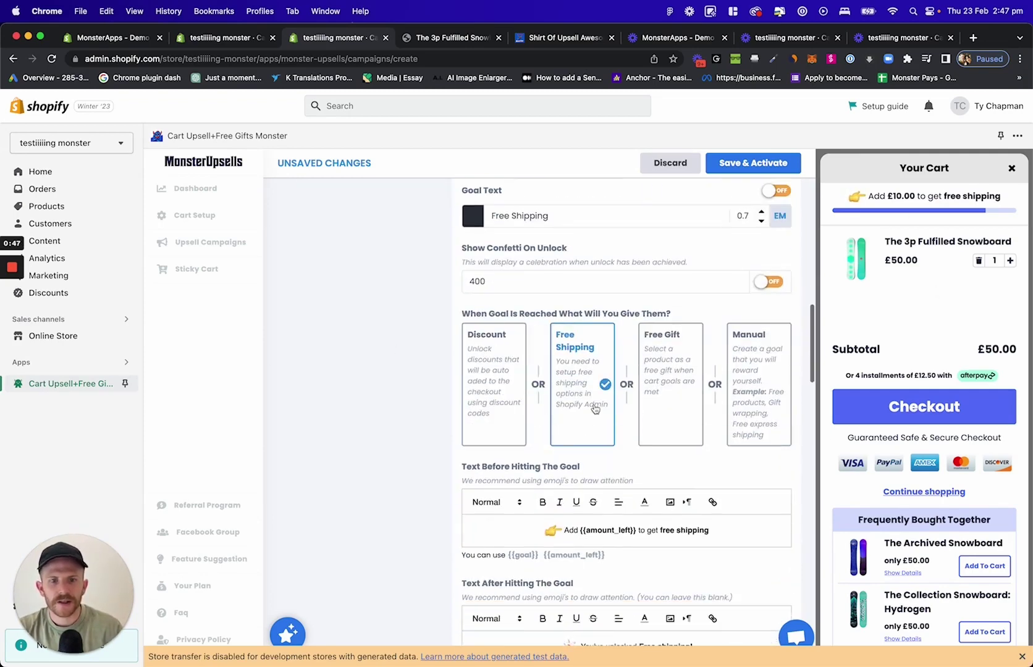
scroll(550, 344, "down", 3)
scroll(550, 343, "down", 1)
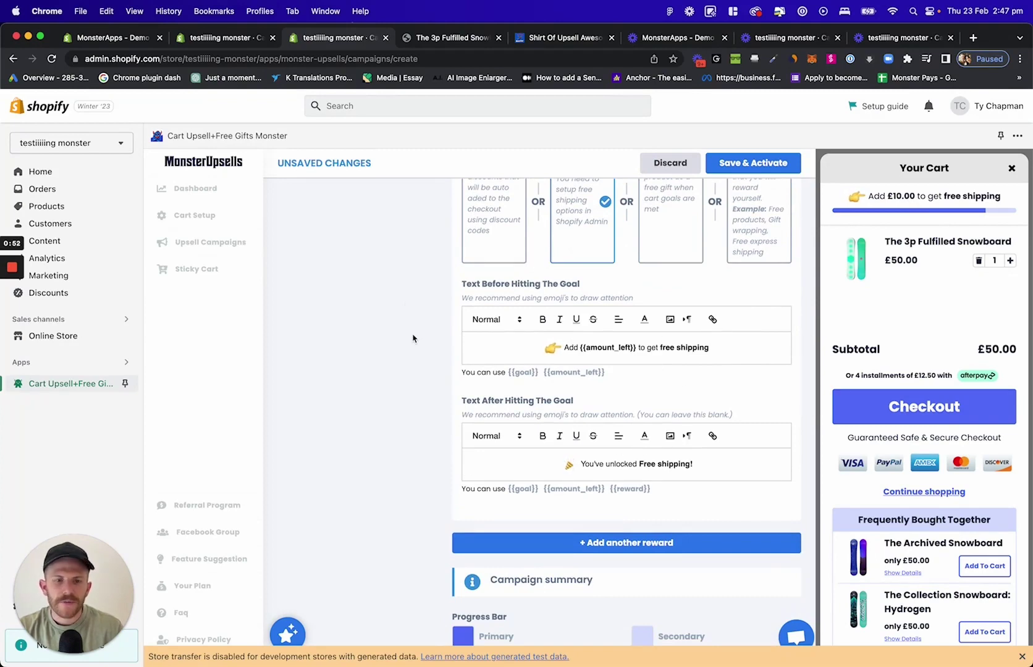
scroll(413, 338, "up", 2)
scroll(416, 336, "up", 3)
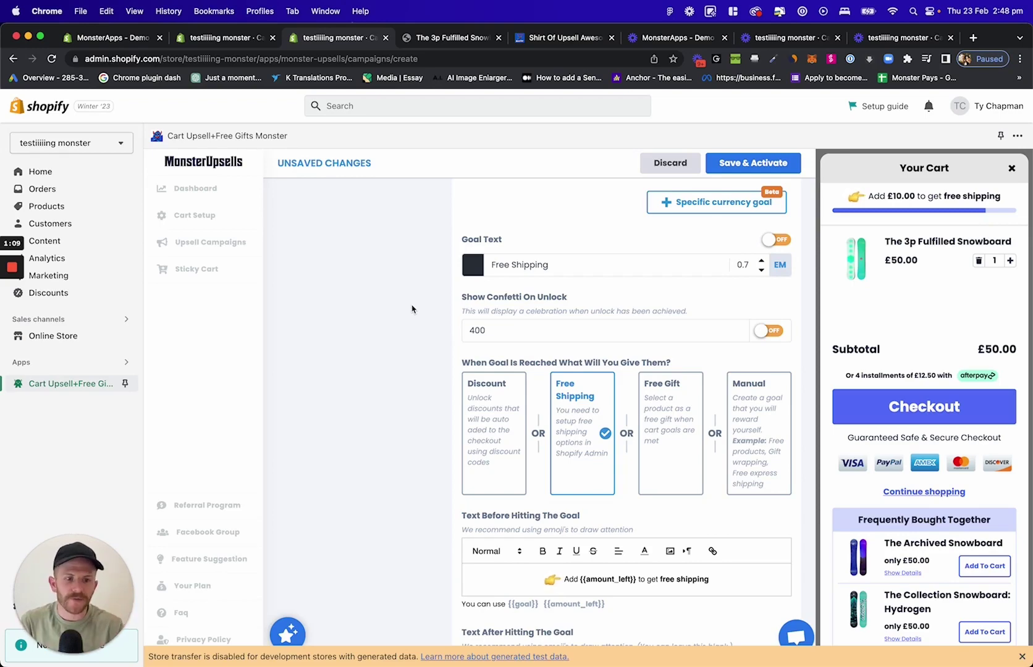
scroll(321, 341, "down", 3)
scroll(330, 336, "down", 3)
scroll(734, 433, "down", 1)
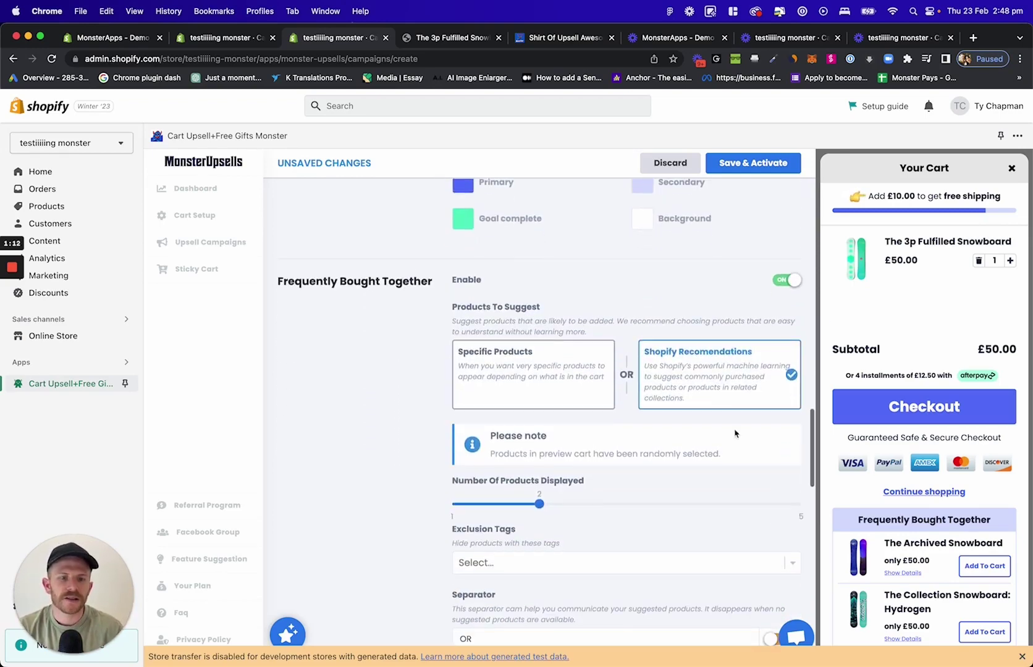
scroll(522, 367, "down", 2)
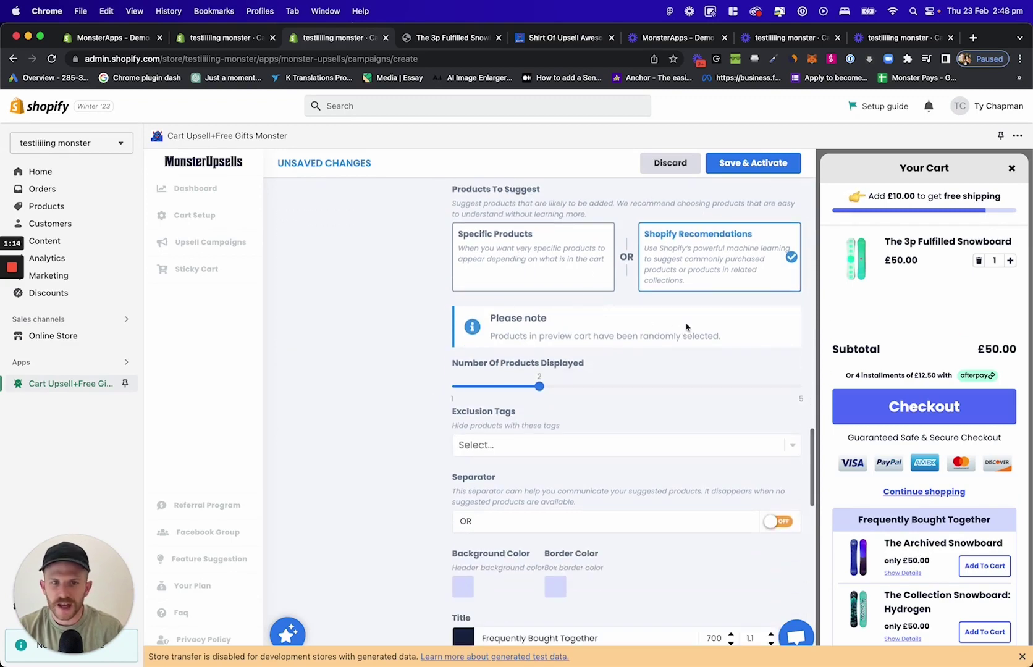
scroll(532, 393, "up", 1)
mouse_move(539, 422)
left_mouse_down()
mouse_move(477, 418)
mouse_move(540, 421)
left_mouse_up()
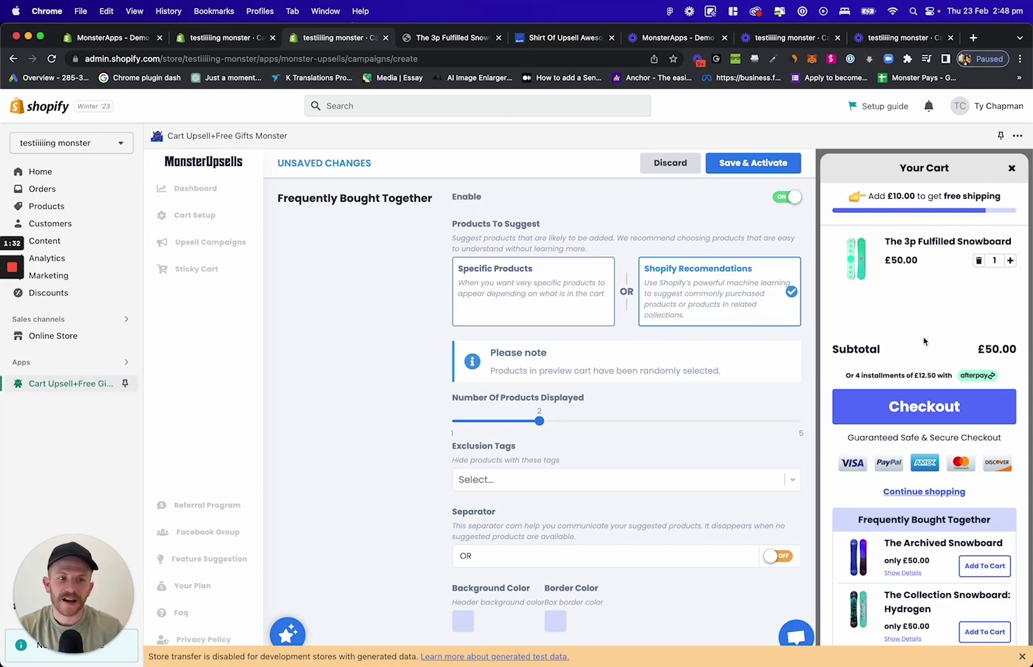
Keep Shopify Recomendations for Frequently Bought Together after trying Specific Products, then Save & Activate.
left_click_drag(885, 241, 927, 242)
left_click(348, 346)
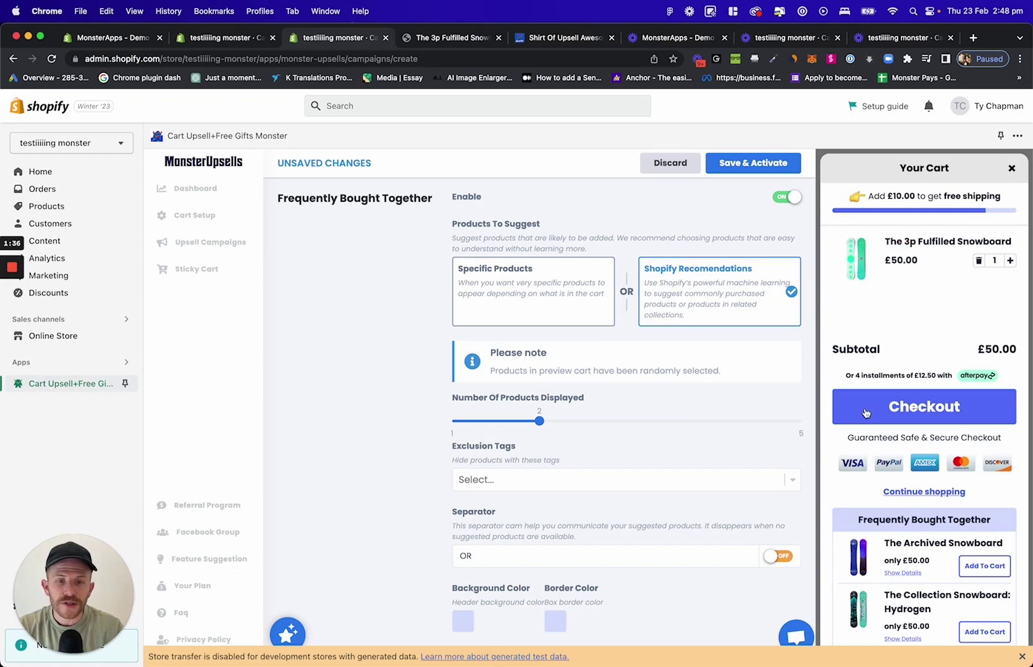
left_click(507, 282)
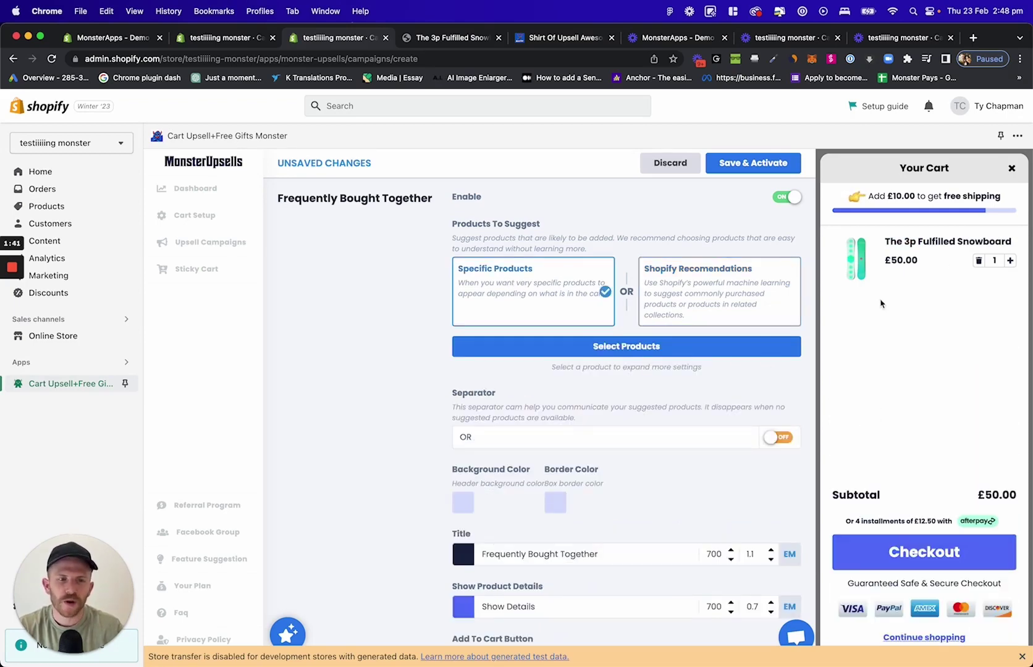
left_click(720, 304)
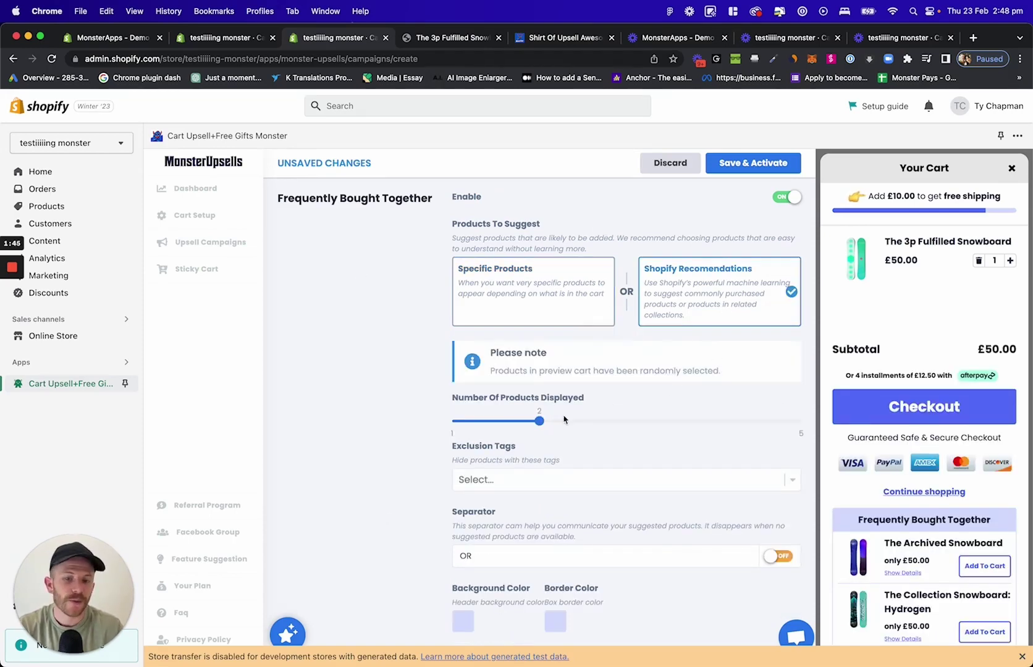
scroll(410, 380, "down", 15)
scroll(430, 361, "down", 2)
scroll(430, 360, "down", 3)
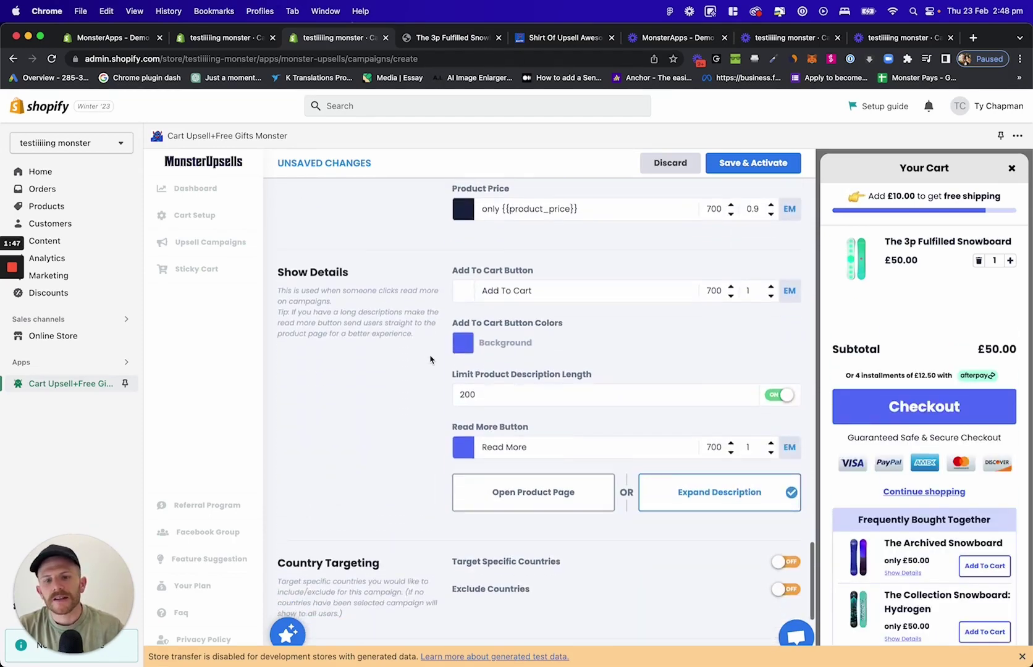
scroll(429, 360, "up", 8)
scroll(430, 360, "up", 5)
left_click(746, 165)
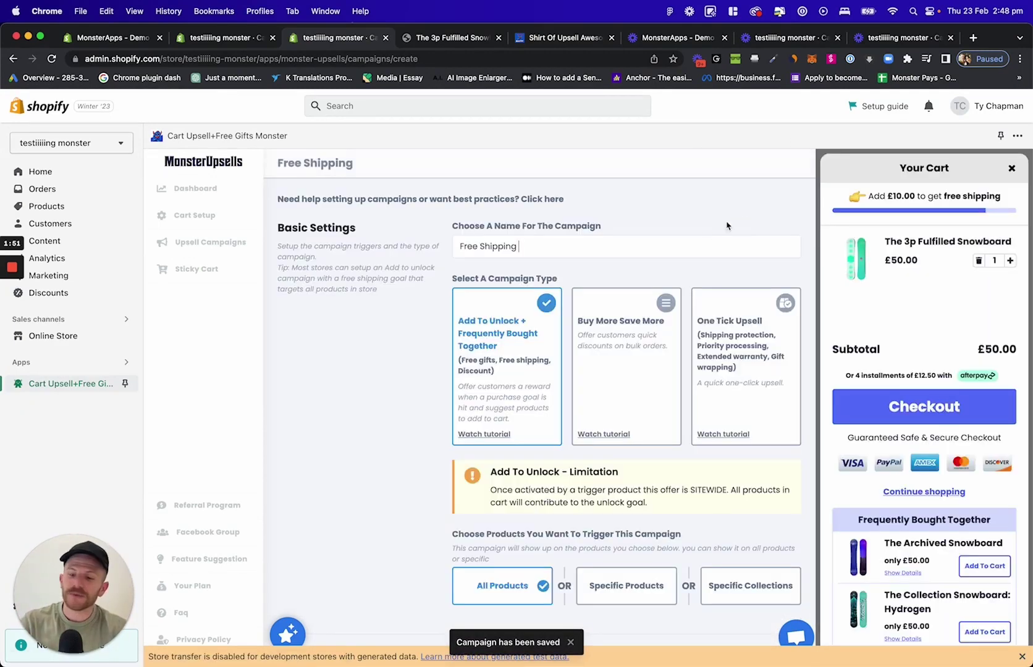
Open Upsell Campaigns to confirm Free Shipping is active, and bring up the Products link's menu.
left_click(211, 243)
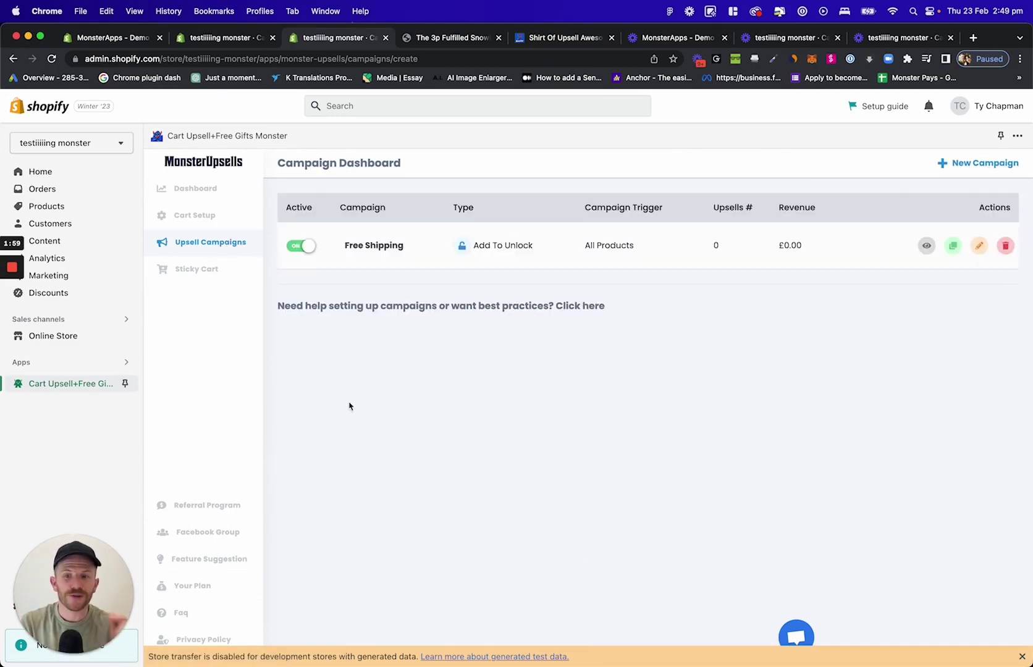
right_click(64, 208)
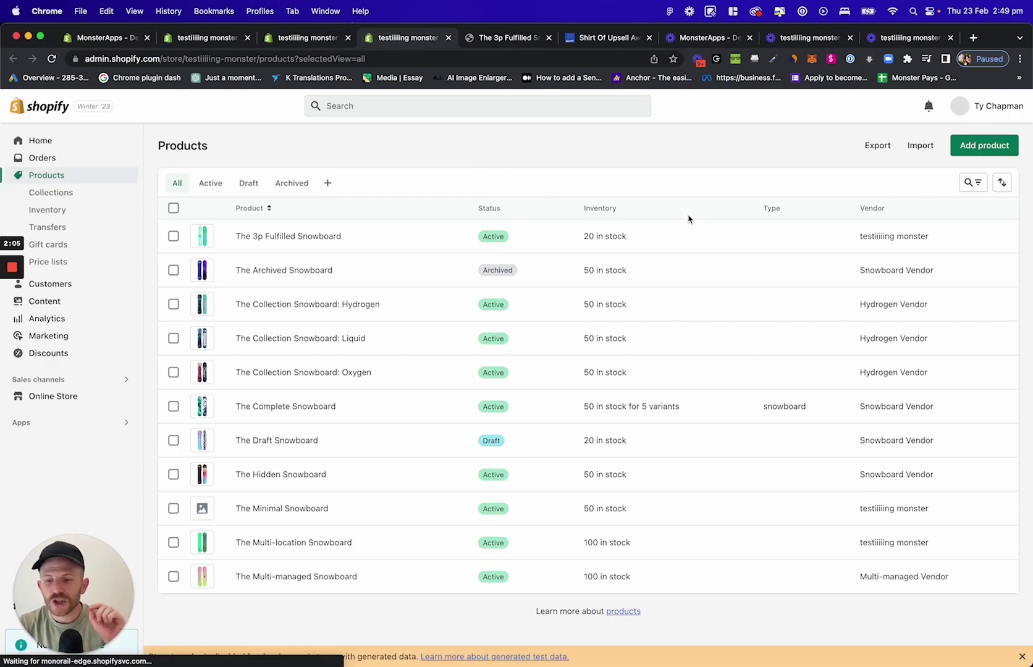
Add a new Shopify product titled 'Shipping Protection' and move to its description.
left_click(986, 145)
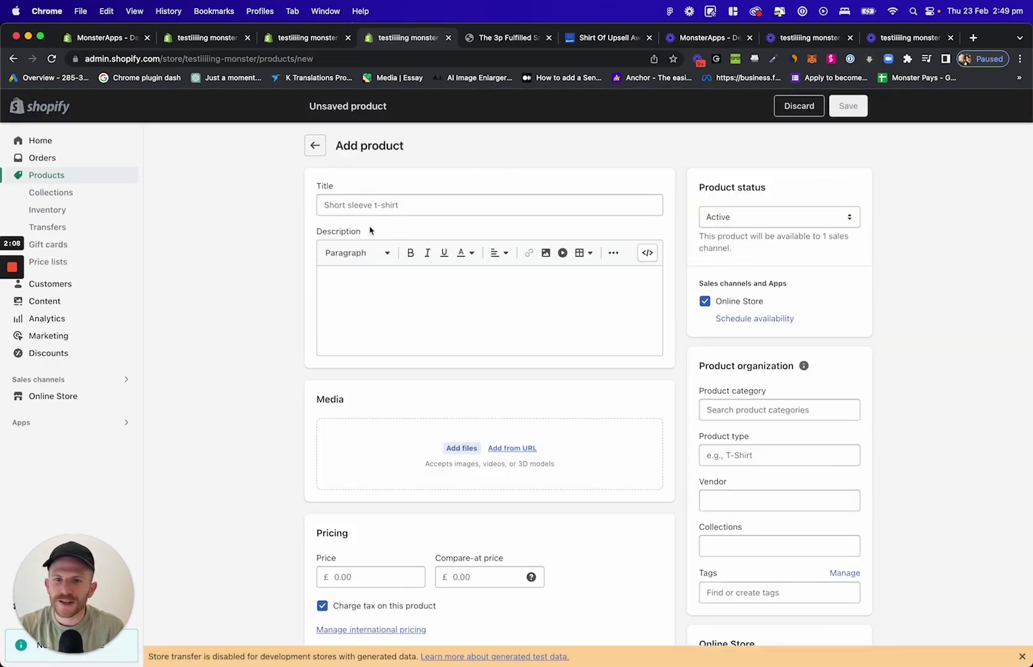
left_click(367, 205)
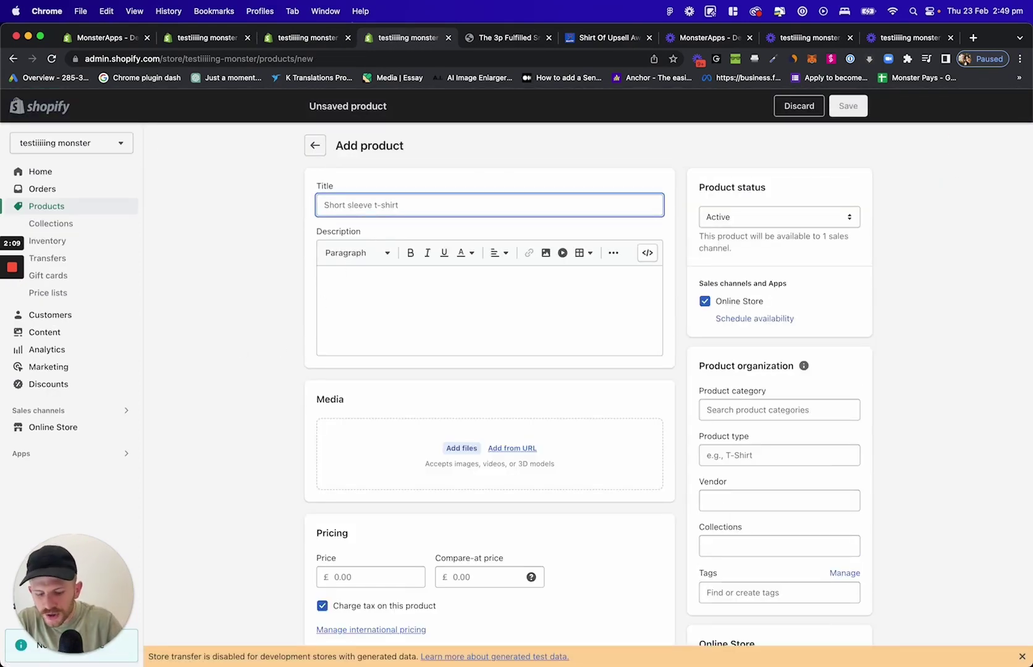
type("Shipping Prote")
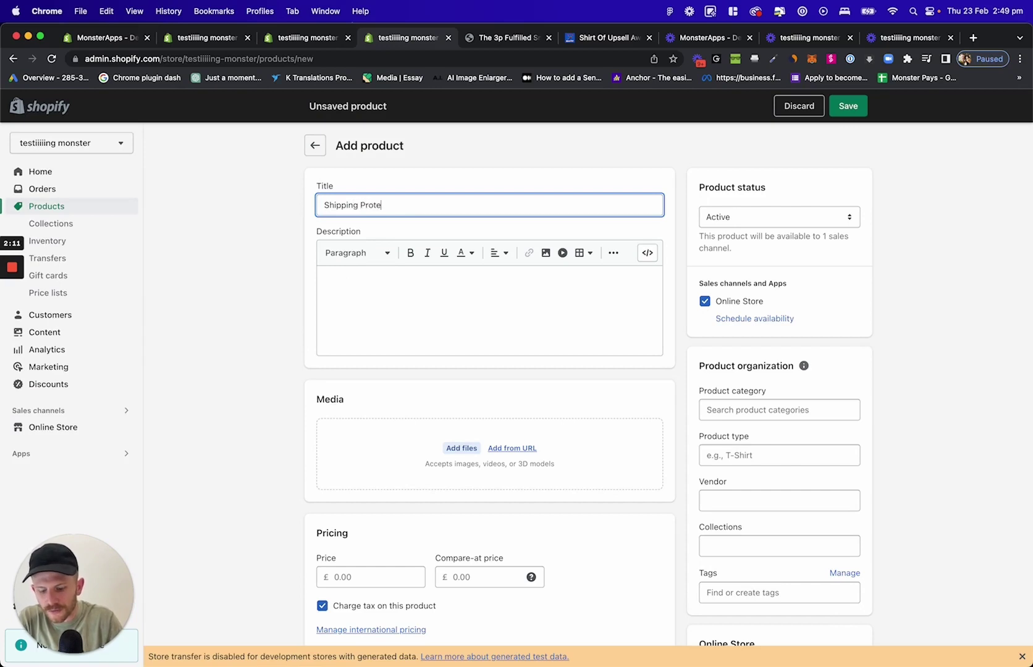
type("ction")
left_click(400, 322)
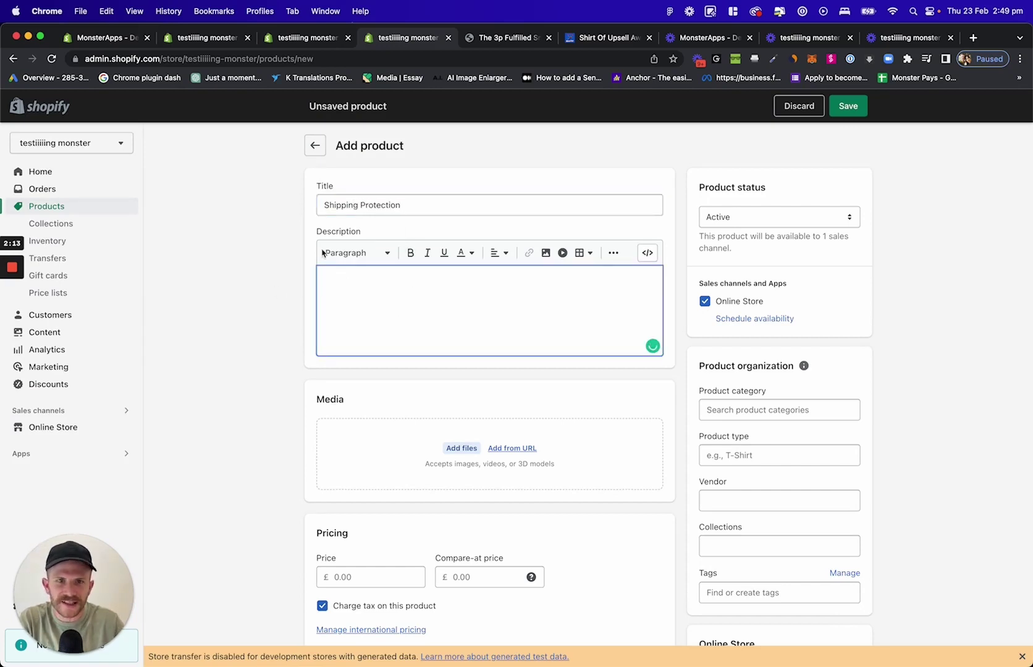
In the store's cart drawer, open the Shipping Protection details and select the description text.
left_click(622, 37)
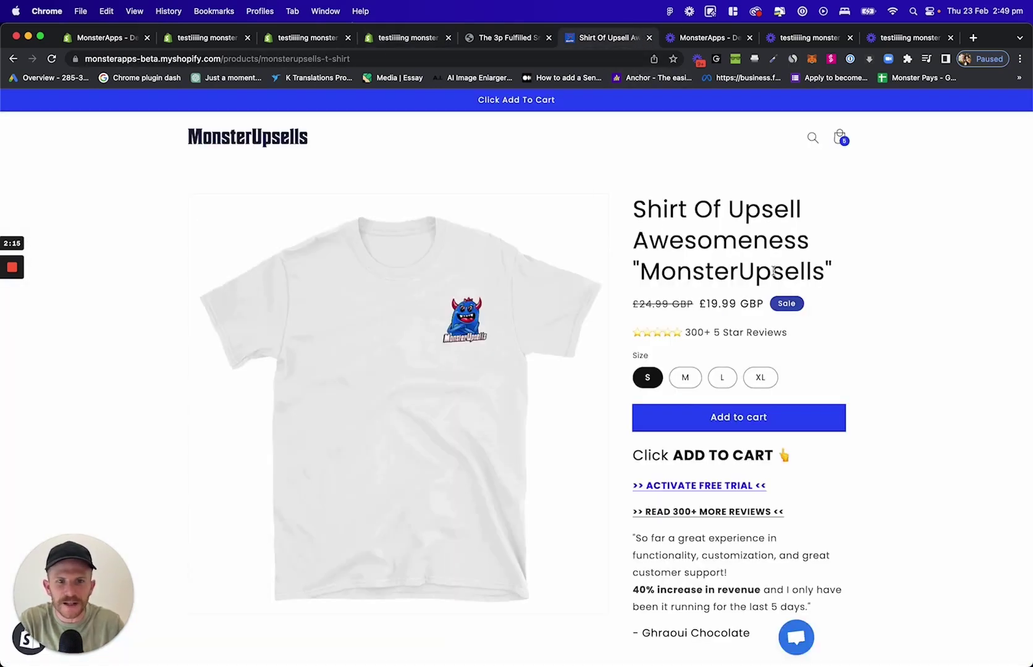
left_click(839, 138)
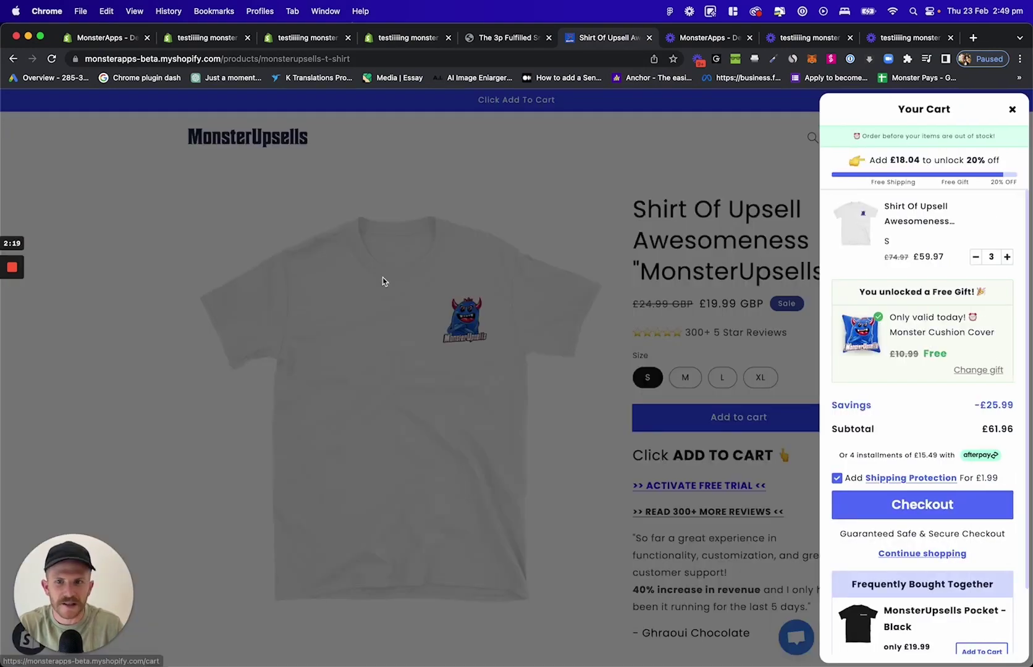
left_click(901, 482)
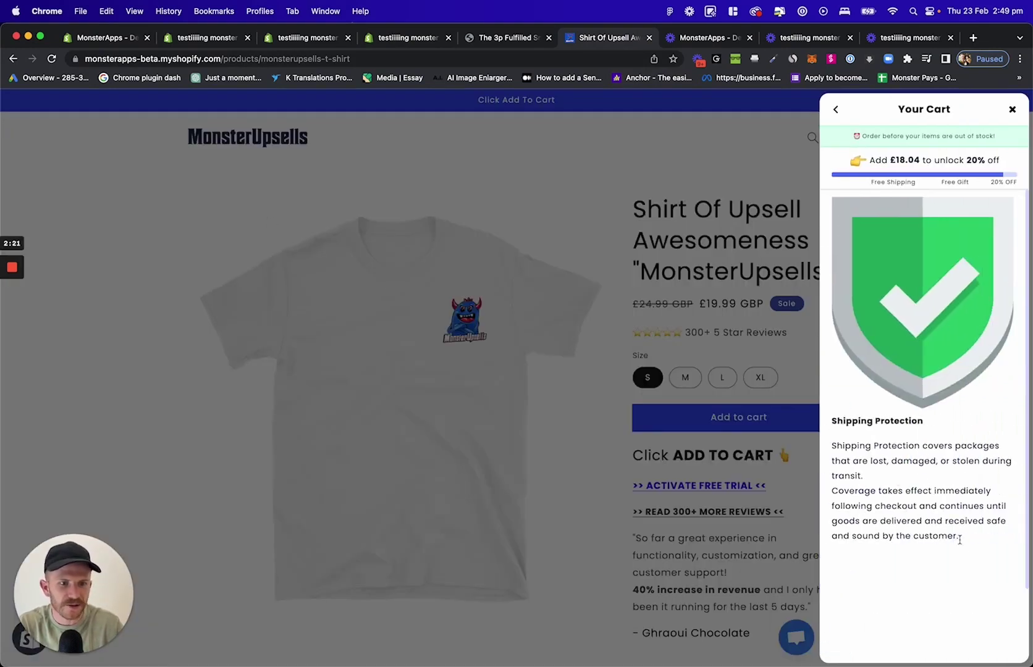
left_click_drag(968, 538, 833, 447)
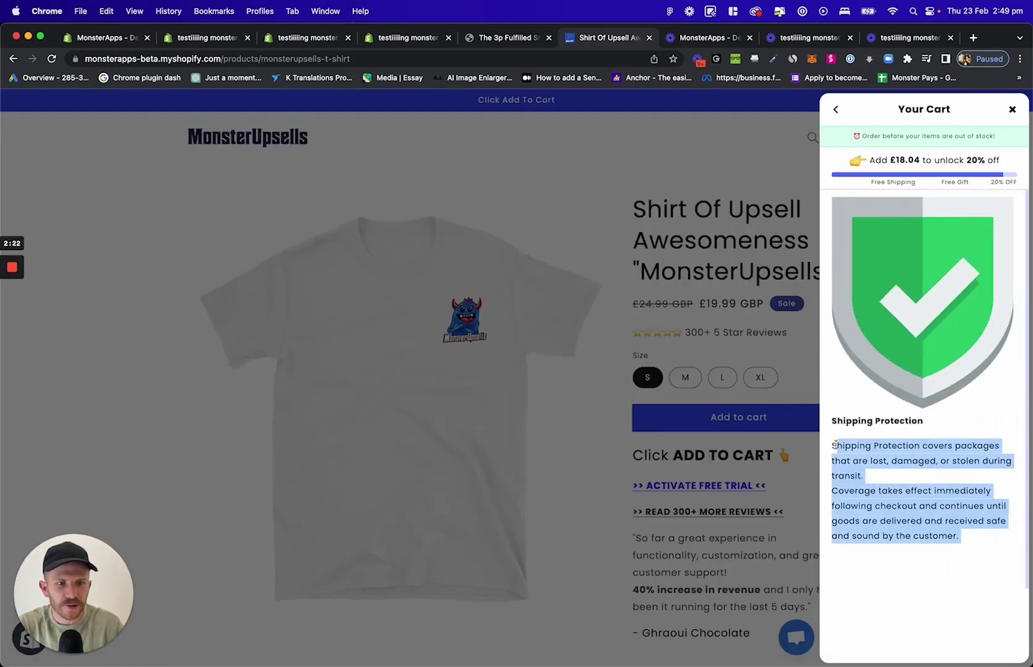
Paste the coverage description into the product and upload the shield image to Media.
left_click(411, 38)
type("Shipping Protection covers packages that are lost, damaged, or stolen during transit.  Coverage takes effect immediately following checkout and continues until goods are delivered and received safe and sound by the customer.")
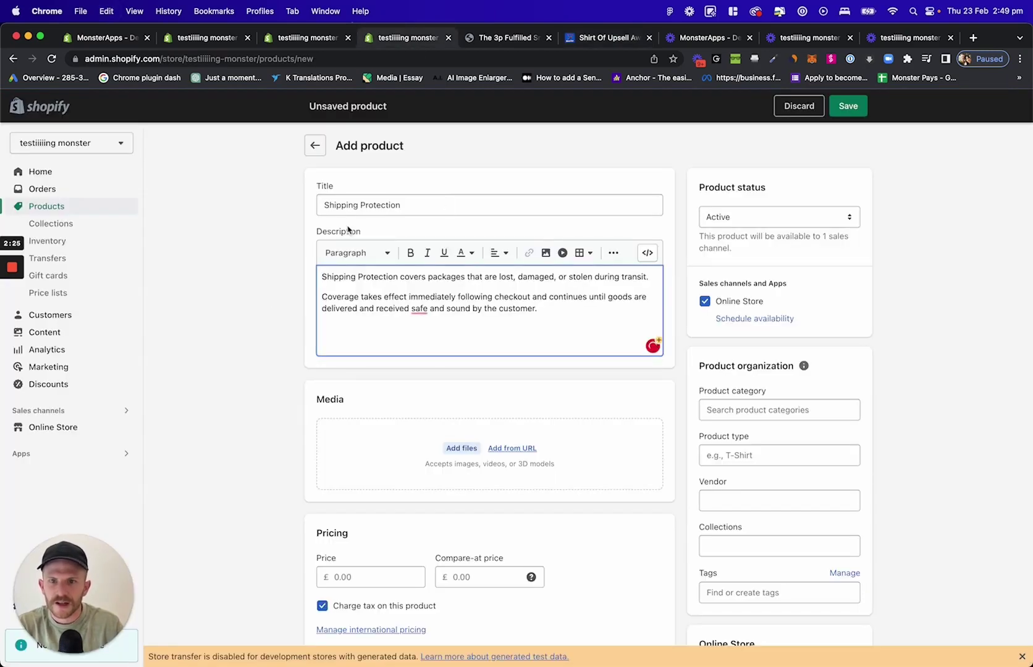
scroll(388, 369, "down", 2)
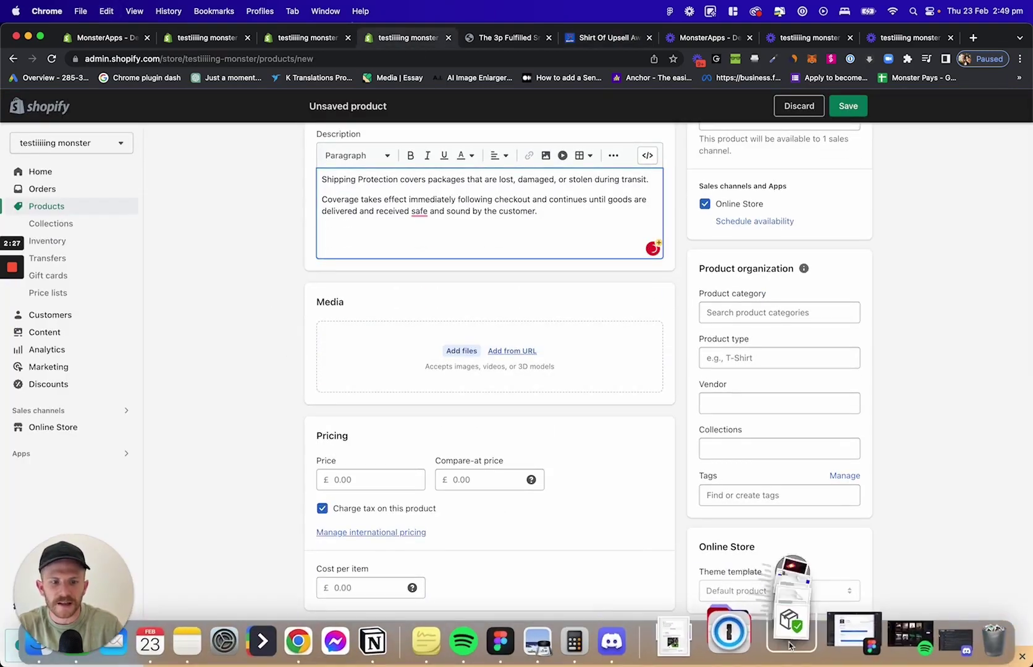
left_click(789, 643)
left_click_drag(811, 528, 396, 363)
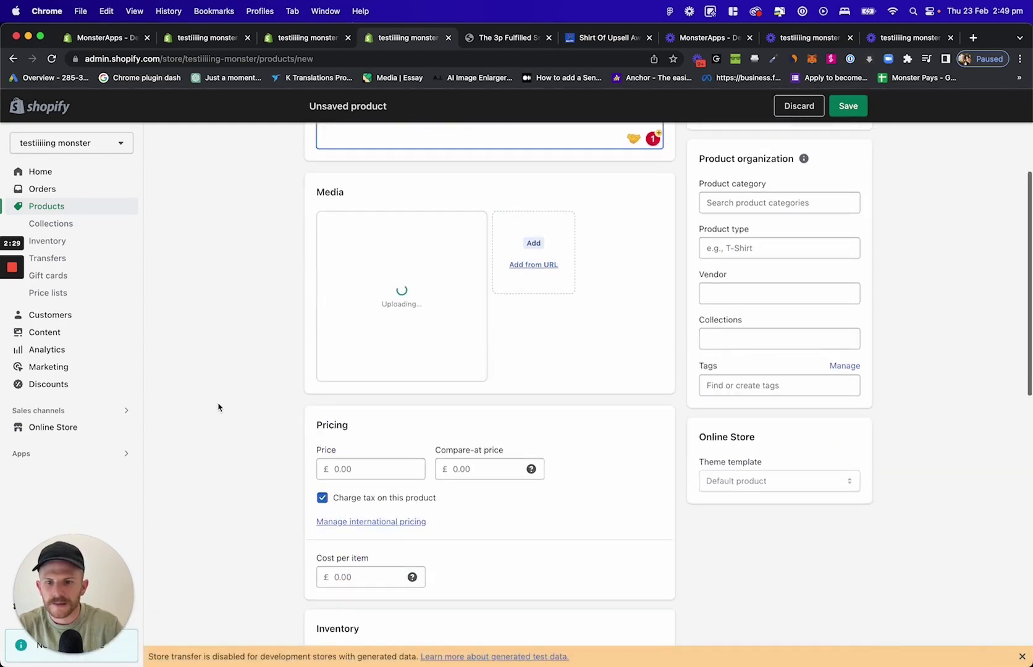
Set the price to £1.99, stop tracking quantity, and mark it as a digital product.
left_click(360, 466)
type("1.99")
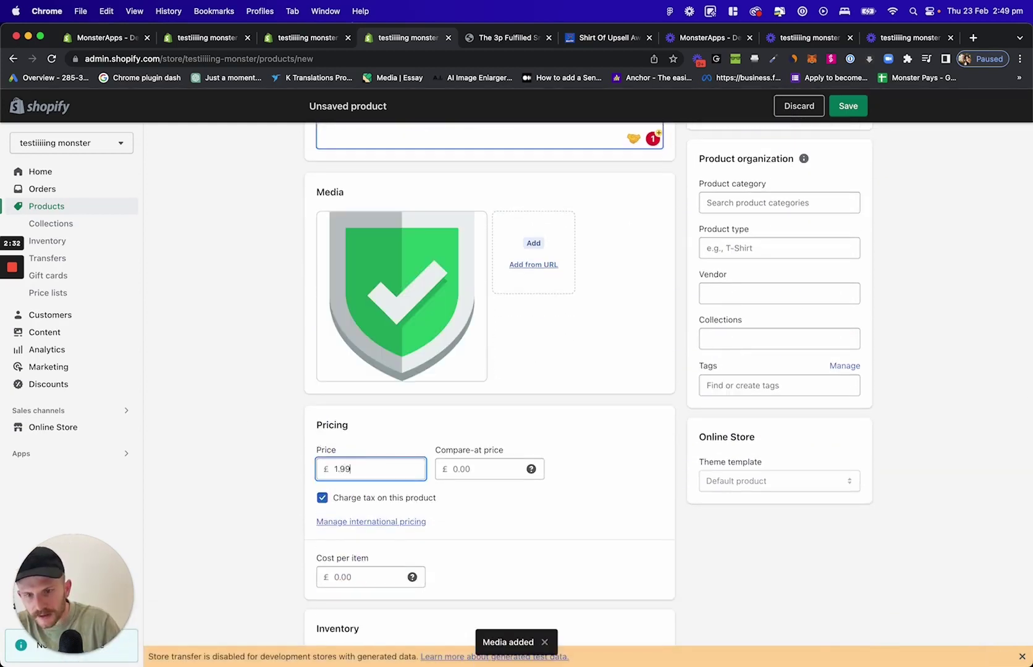
left_click(253, 473)
scroll(256, 465, "down", 2)
scroll(268, 441, "down", 3)
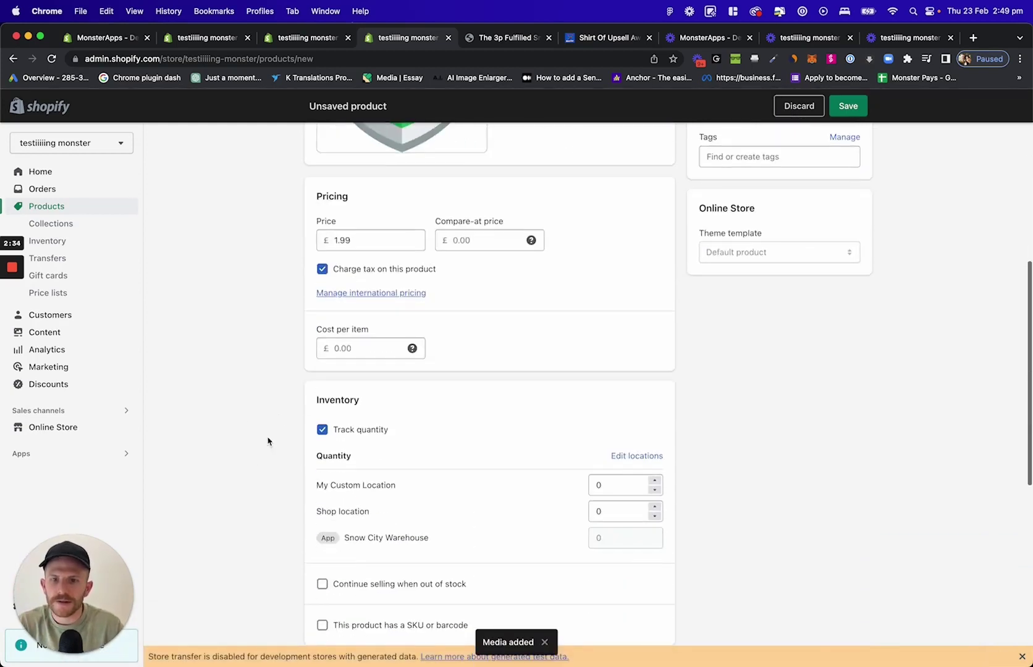
scroll(339, 323, "down", 3)
scroll(295, 305, "down", 1)
left_click(322, 304)
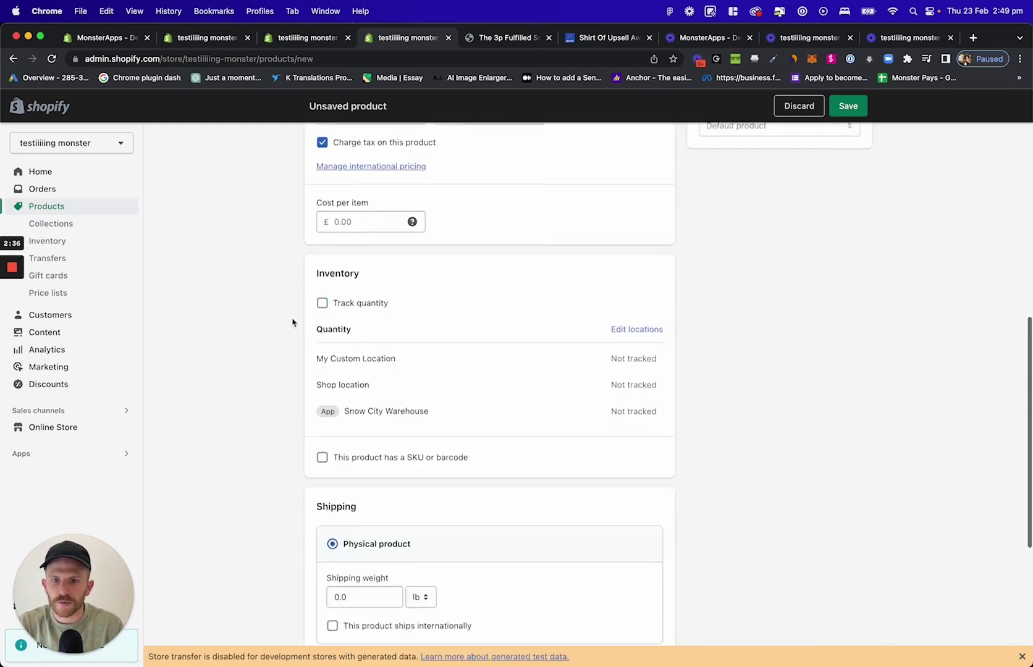
scroll(293, 323, "down", 3)
scroll(334, 374, "down", 1)
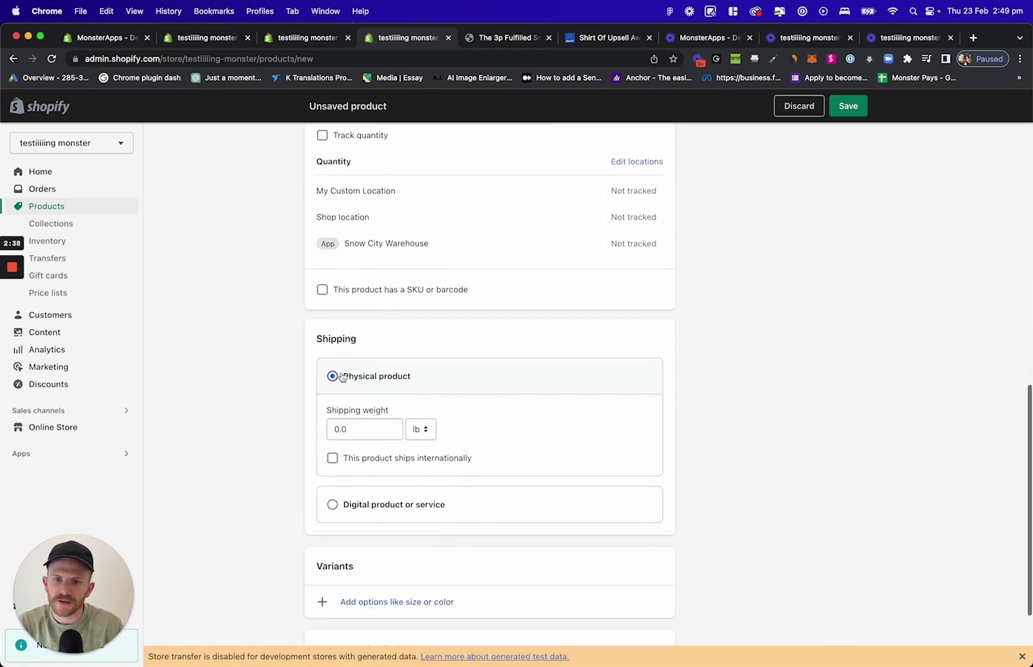
left_click(398, 504)
scroll(306, 404, "up", 5)
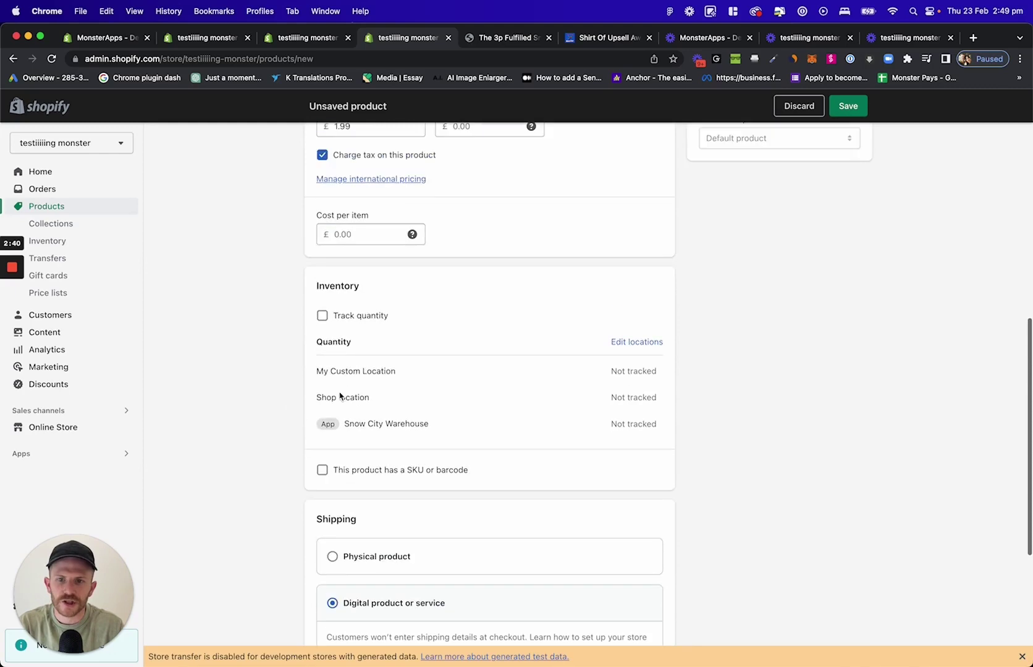
Stock the product only at My Custom Location and save it.
left_click(637, 342)
left_click(348, 399)
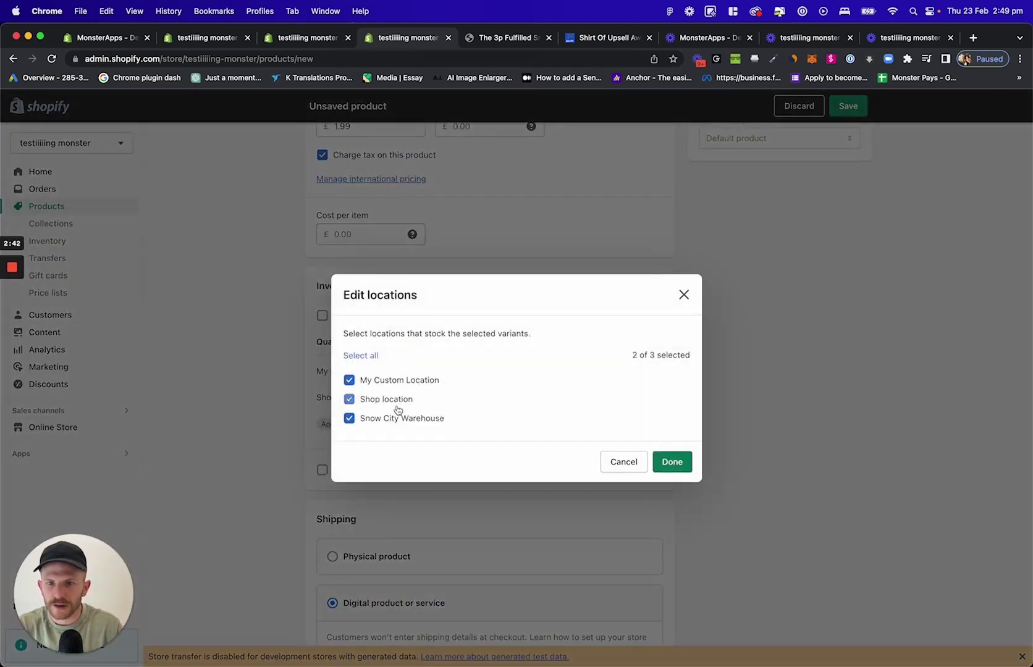
left_click(670, 461)
scroll(345, 445, "up", 10)
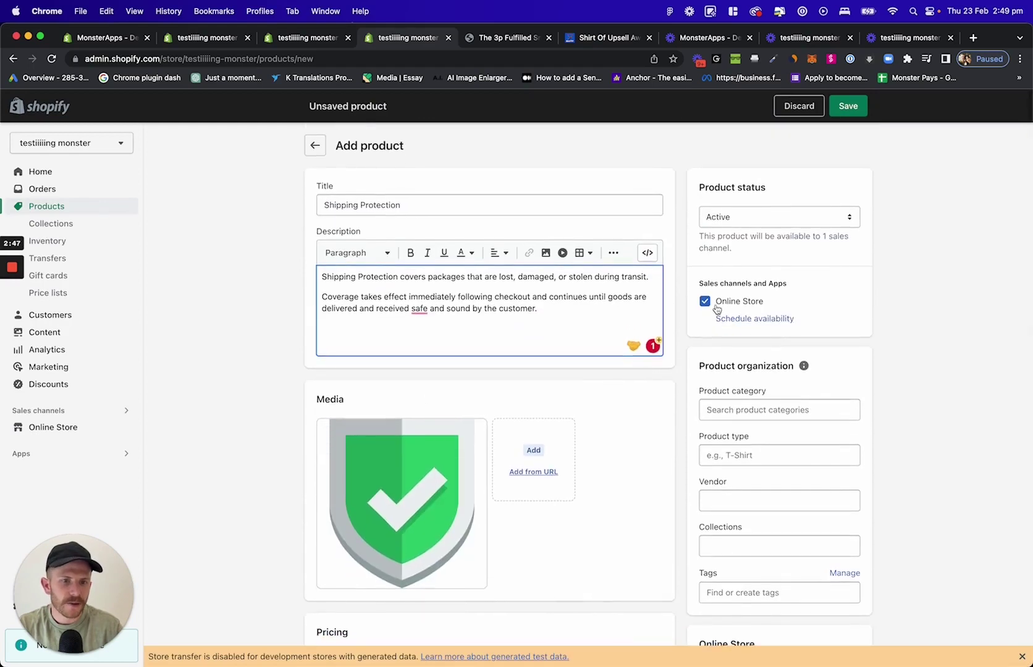
left_click(848, 106)
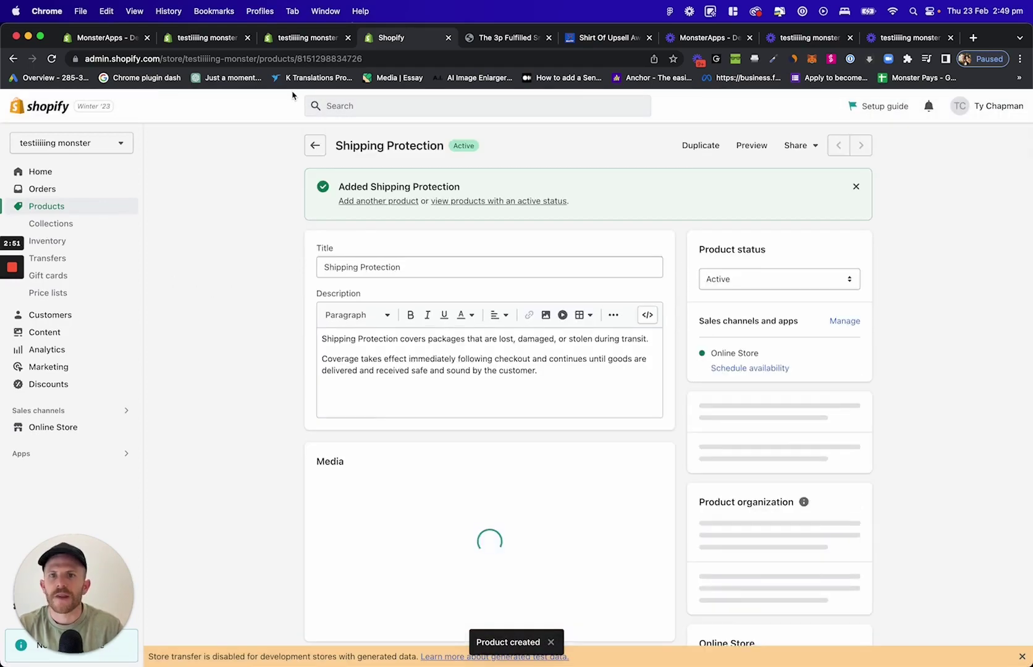
Create a new campaign named Shipping Protection using the One Tick Upsell type.
left_click(302, 40)
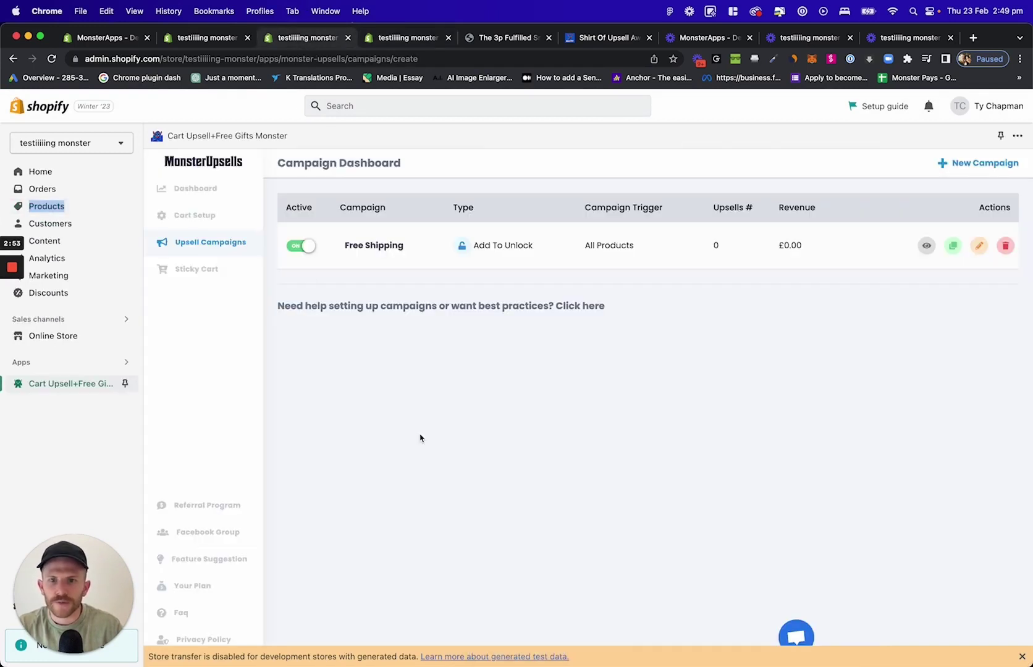
key("super+r")
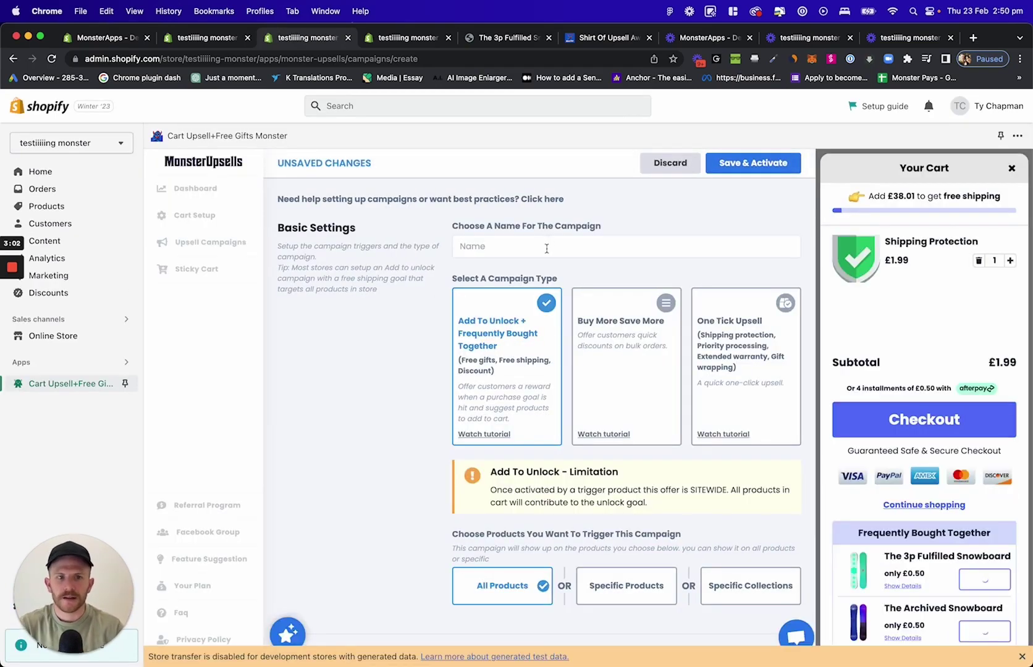
left_click_drag(962, 242, 917, 241)
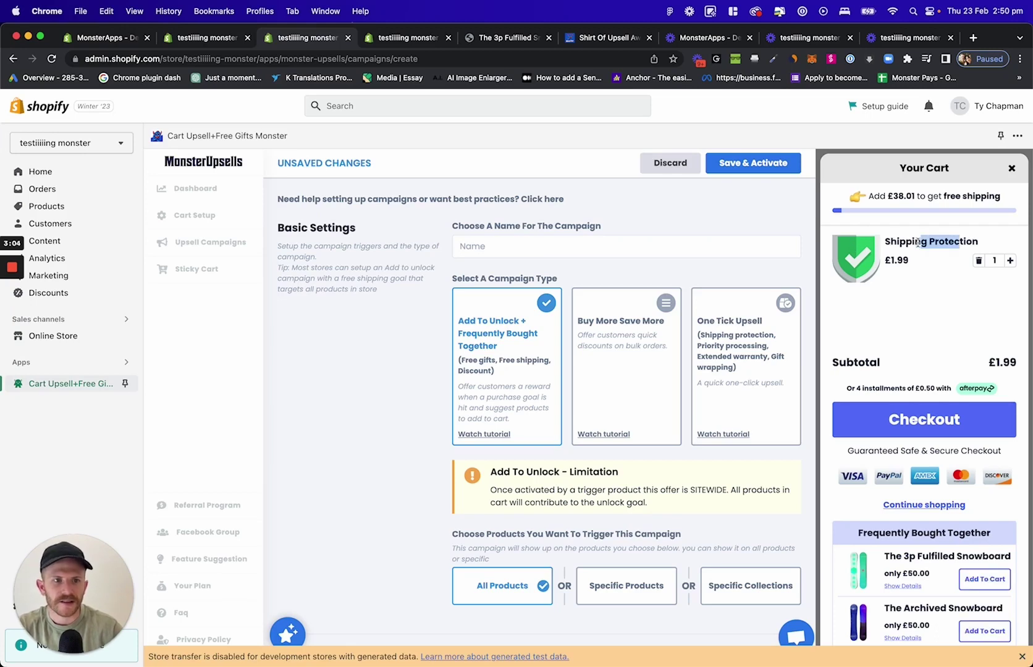
left_click(477, 249)
type("Shipping Protection")
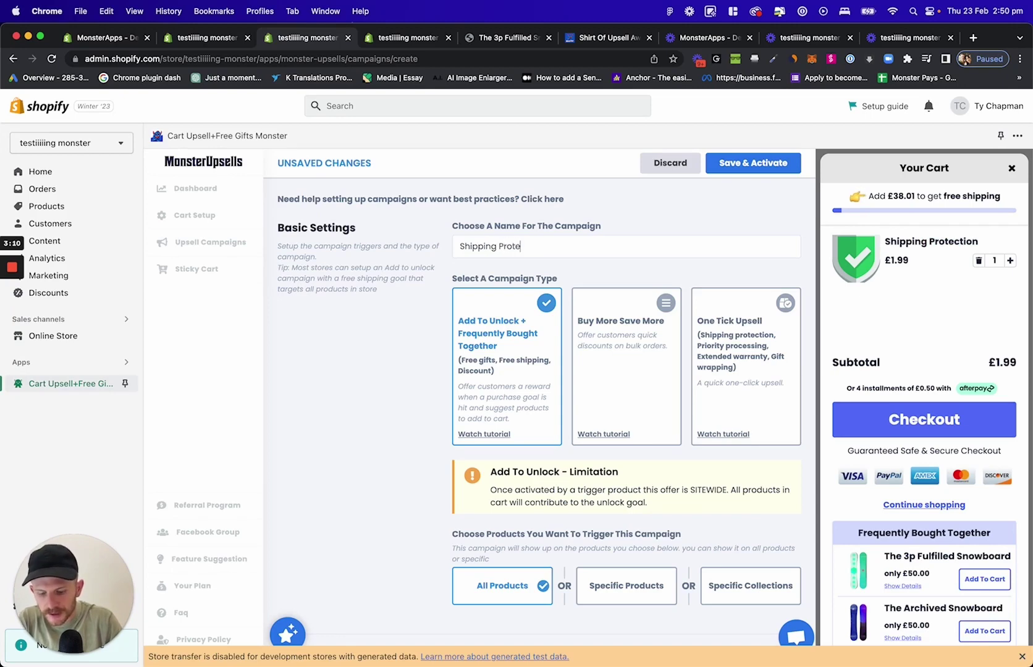
left_click(695, 347)
scroll(696, 347, "down", 3)
scroll(488, 372, "down", 3)
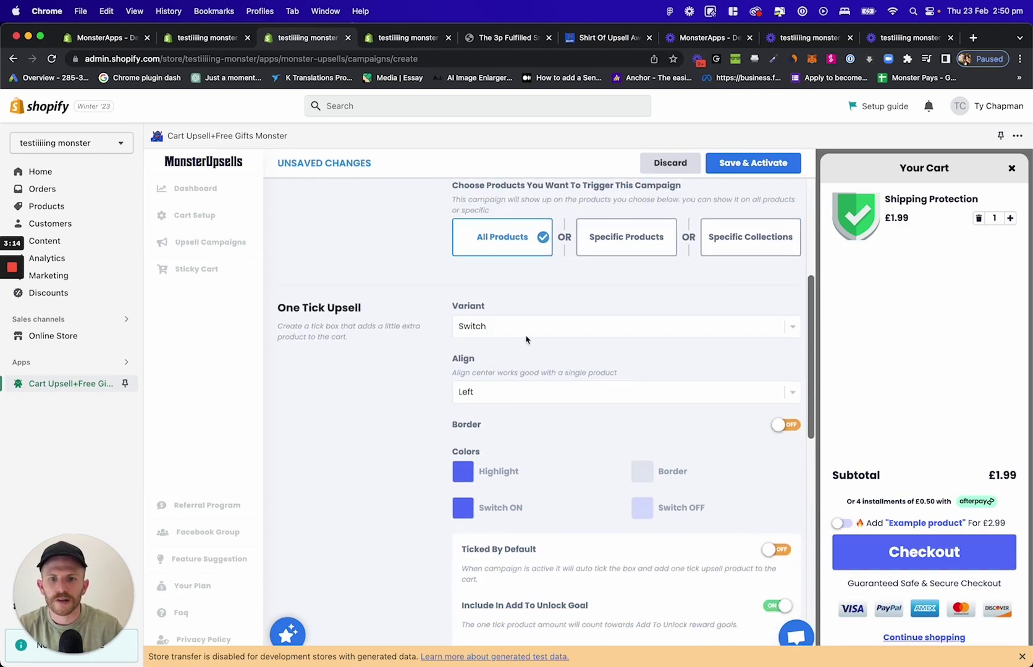
Set the tick box variant to Square and turn on Ticked By Default.
left_click(526, 335)
left_click(516, 376)
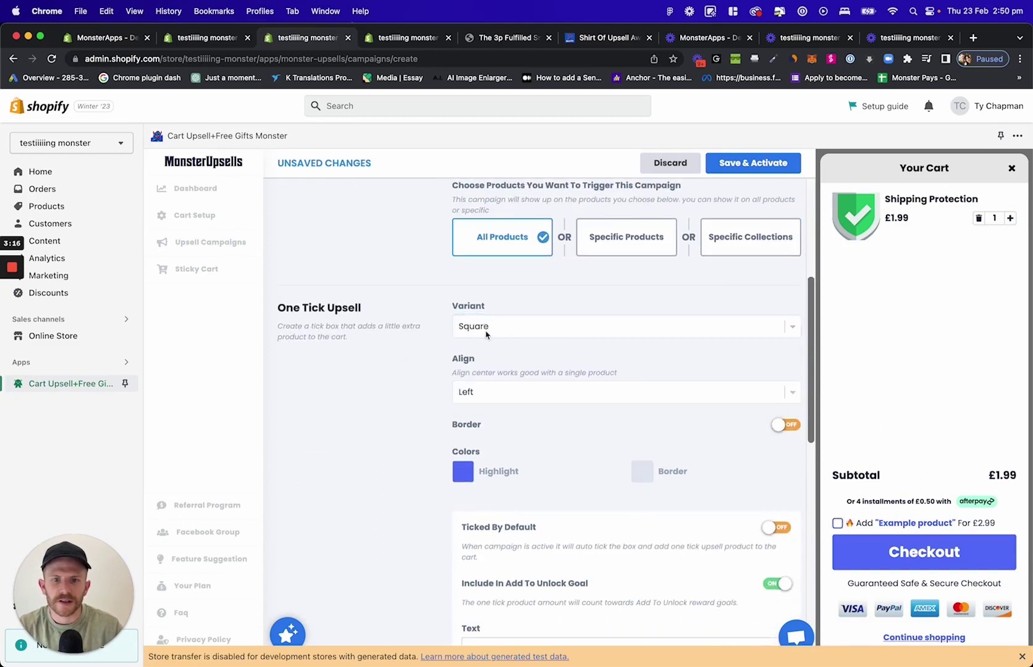
left_click(838, 523)
scroll(514, 399, "down", 3)
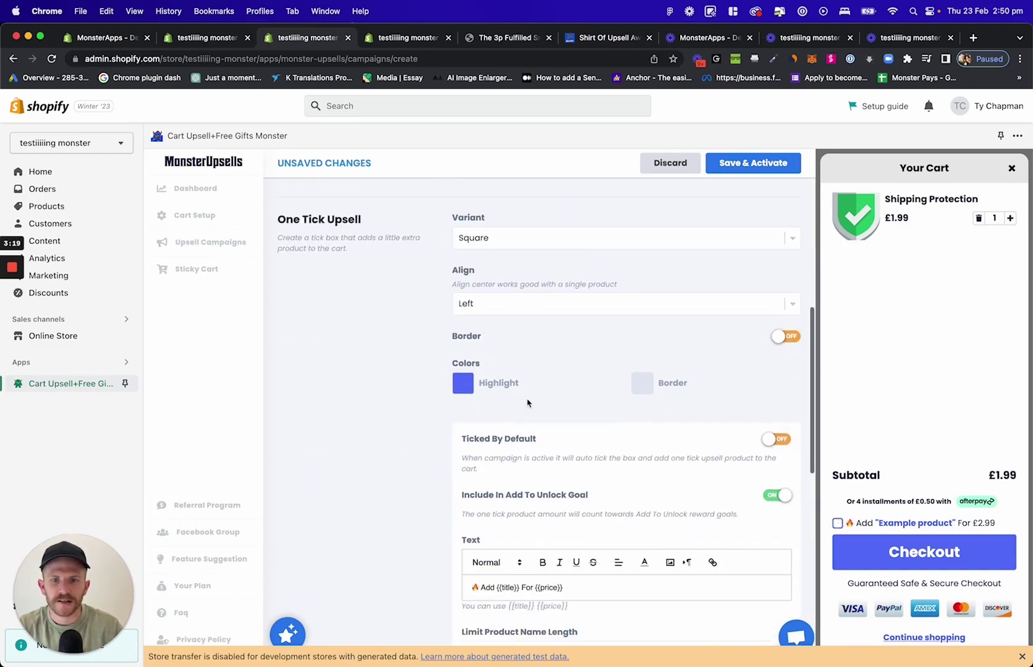
left_click(777, 384)
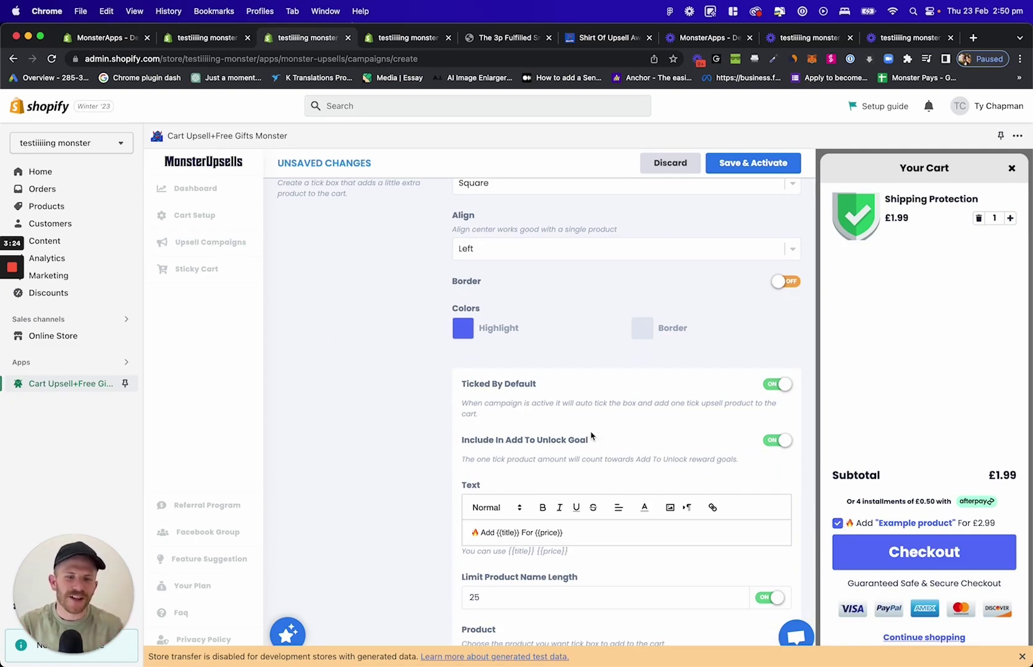
scroll(428, 358, "down", 5)
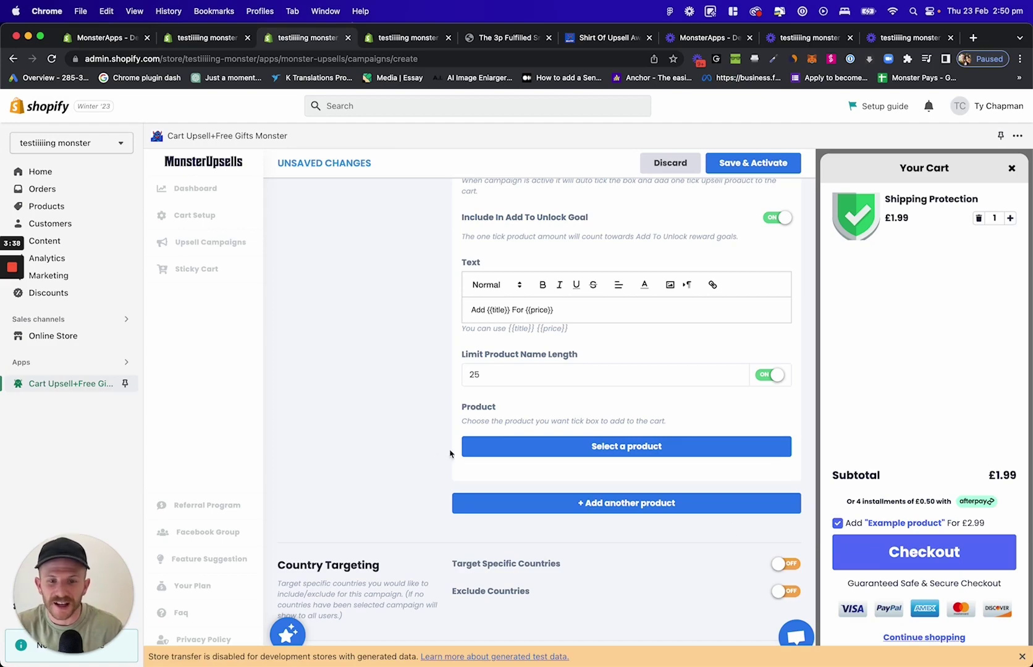
Attach the Shipping Protection product to the tick box, then Save & Activate.
left_click(571, 451)
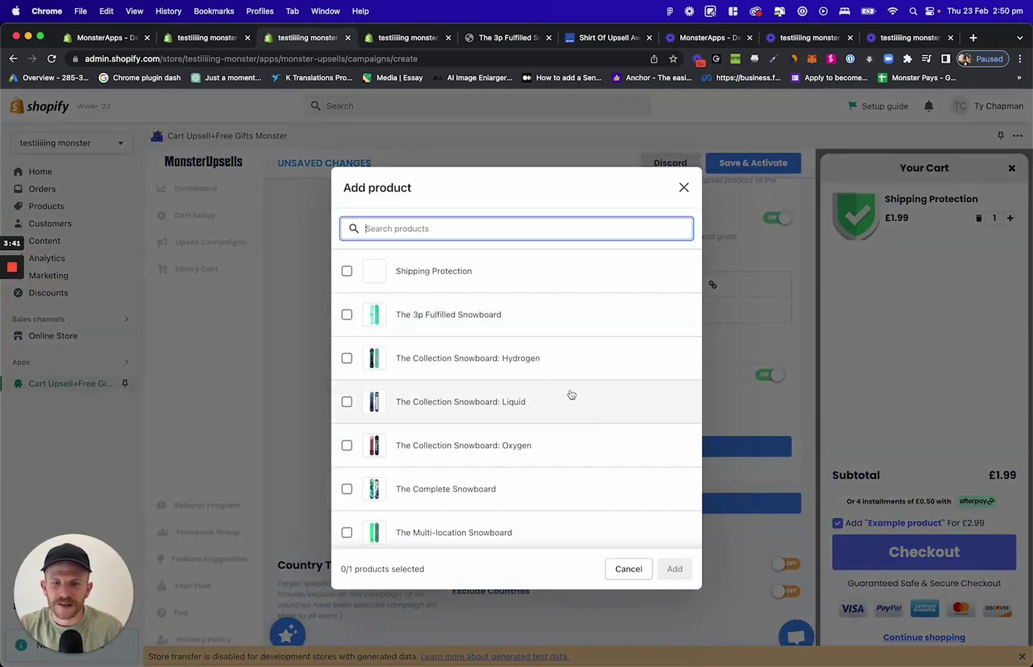
left_click(428, 272)
left_click(674, 569)
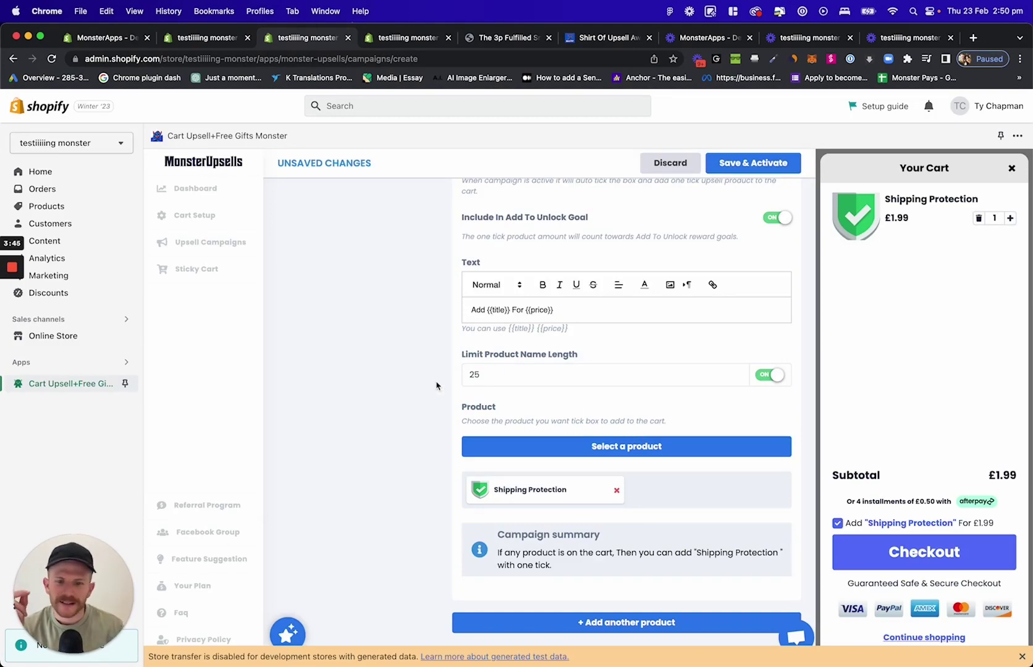
scroll(438, 386, "down", 2)
scroll(473, 354, "up", 1)
scroll(473, 354, "up", 5)
left_click(732, 164)
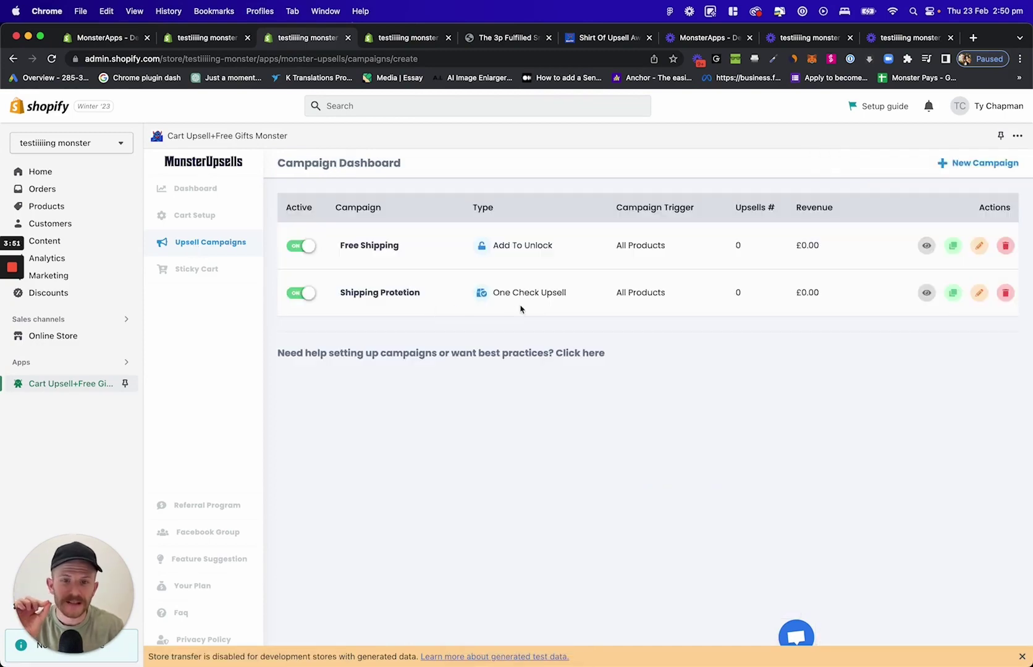
Preview the Shipping Protection and Free Shipping campaigns in the cart preview.
left_click(926, 245)
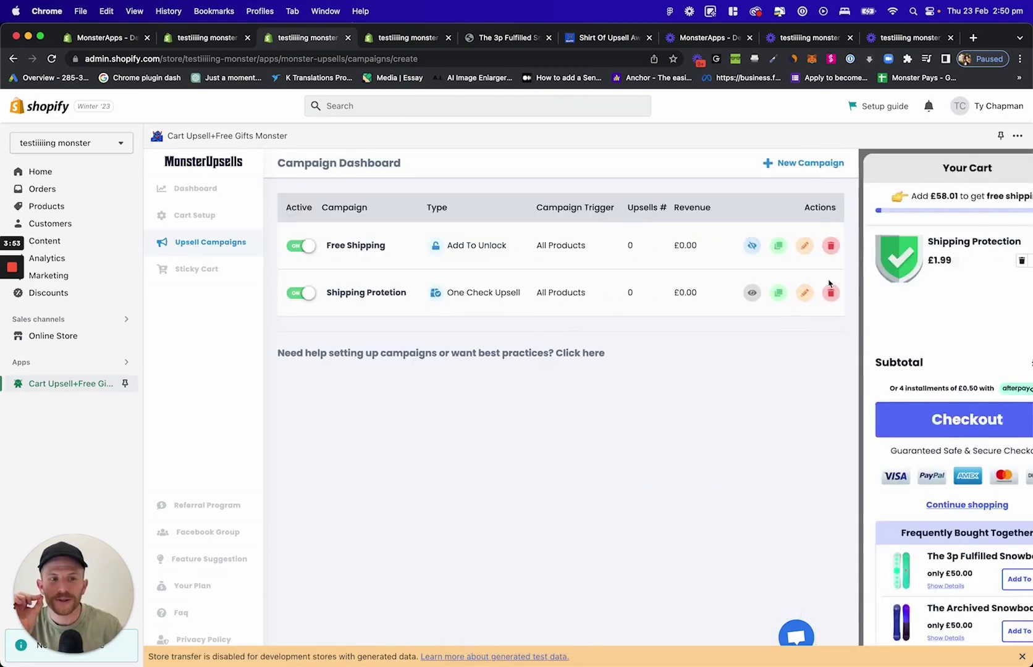
left_click(708, 292)
left_click(708, 245)
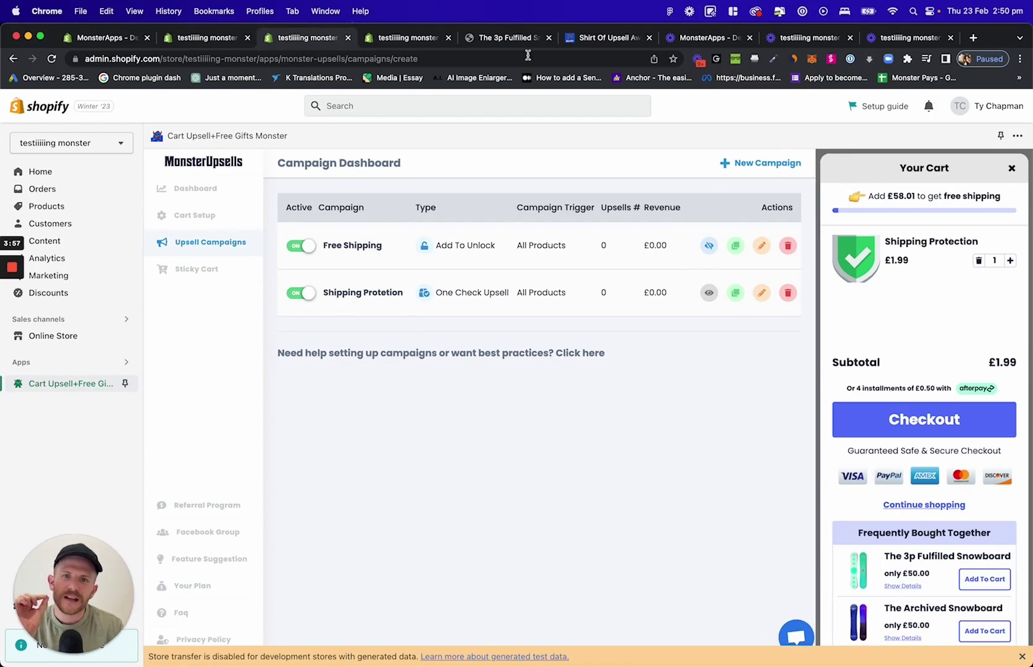
left_click(509, 37)
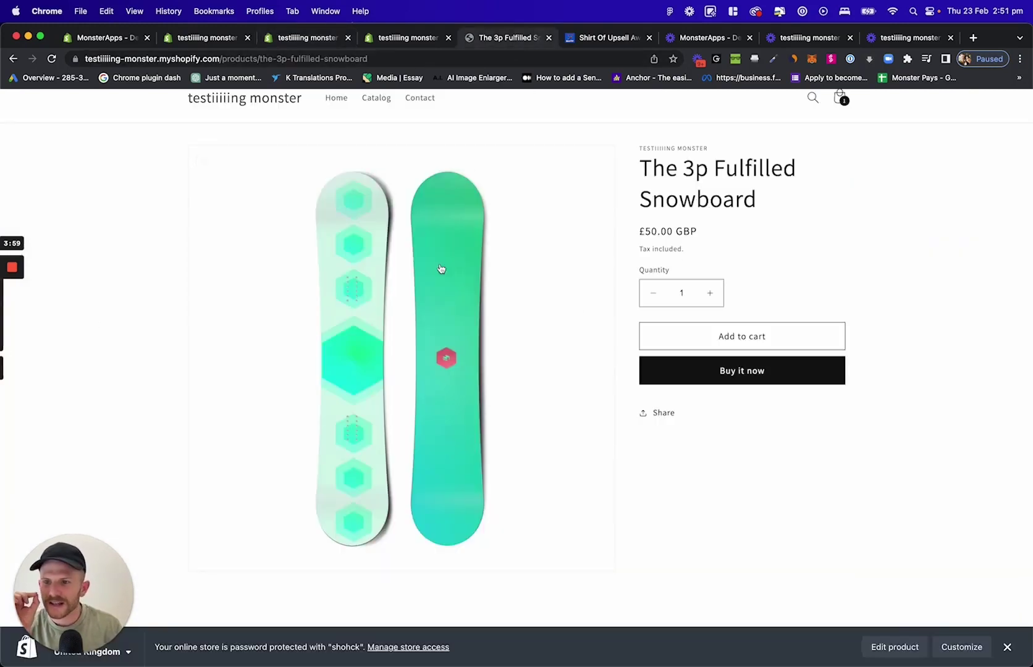
scroll(436, 226, "up", 2)
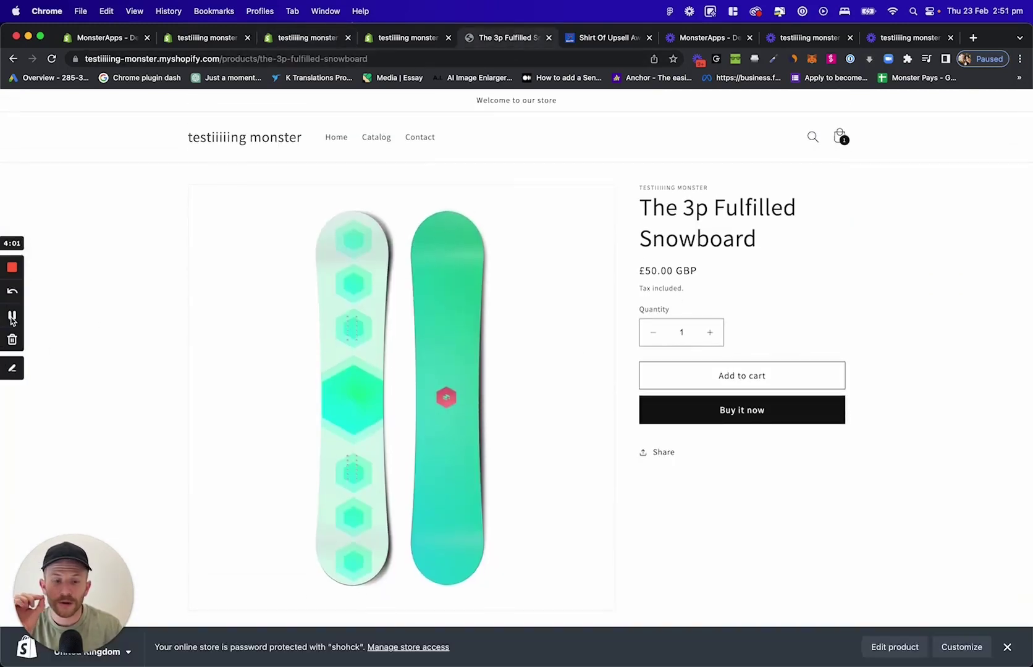
Add The 3p Fulfilled Snowboard and the recommended Multi-managed Snowboard, reaching a £103.98 subtotal.
left_click(13, 315)
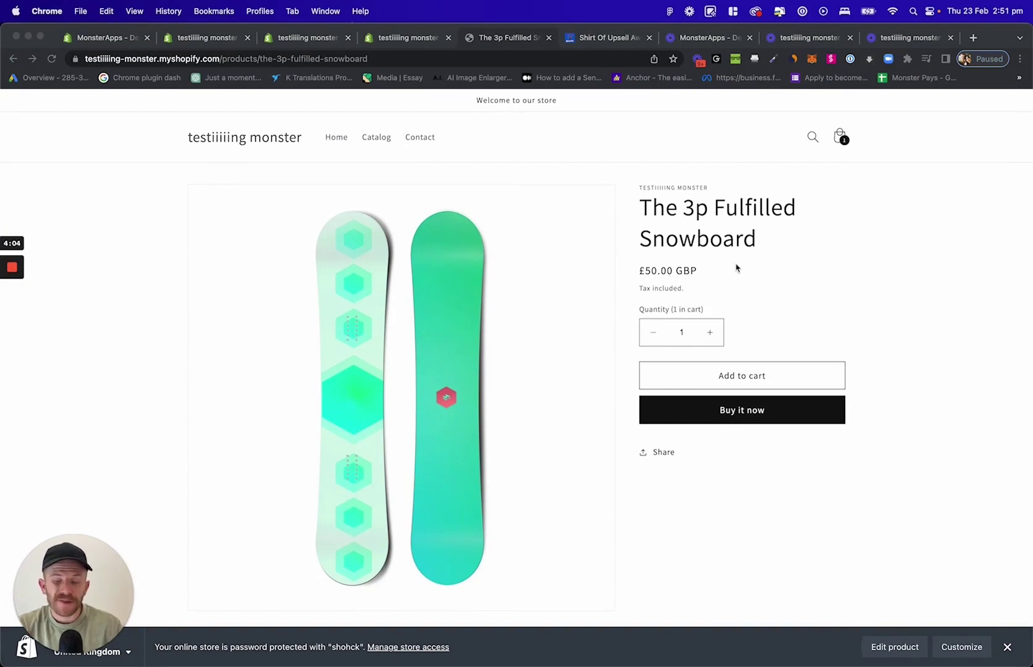
left_click(751, 383)
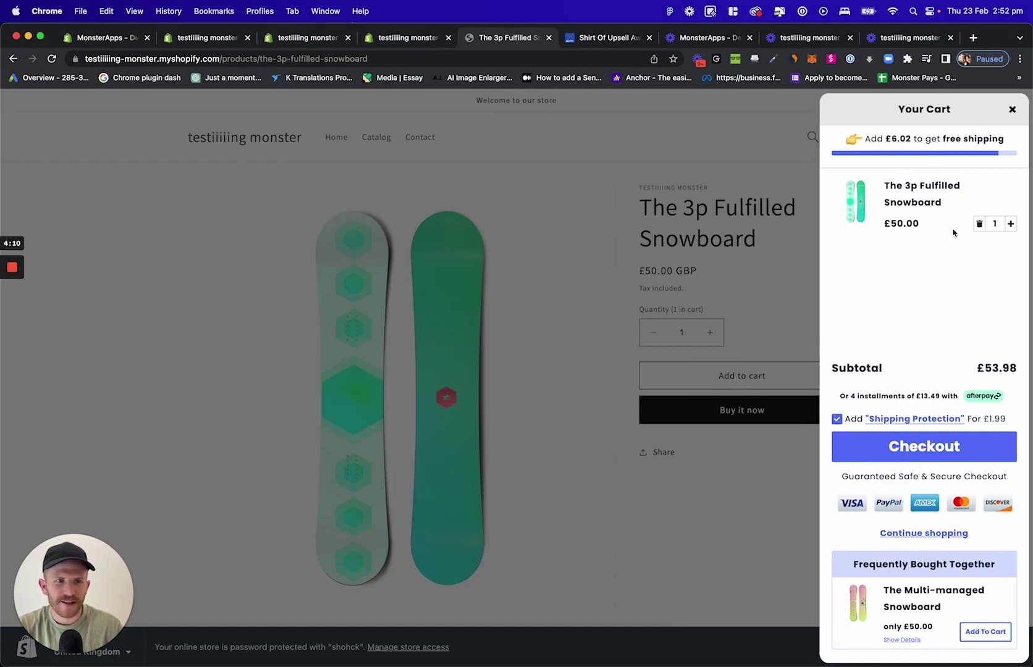
left_click_drag(969, 139, 932, 139)
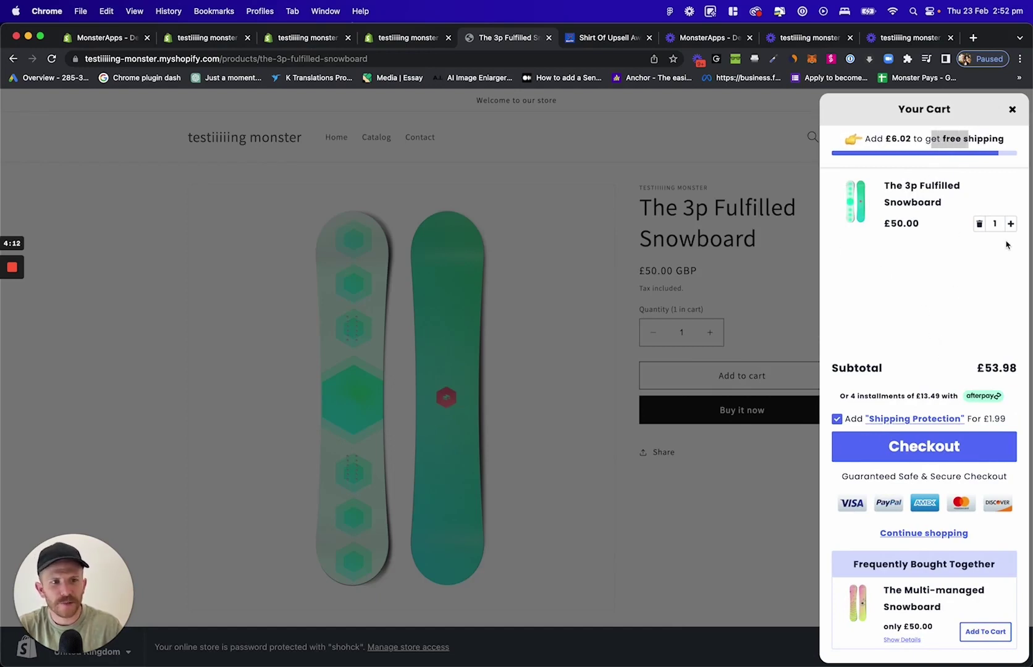
left_click(985, 633)
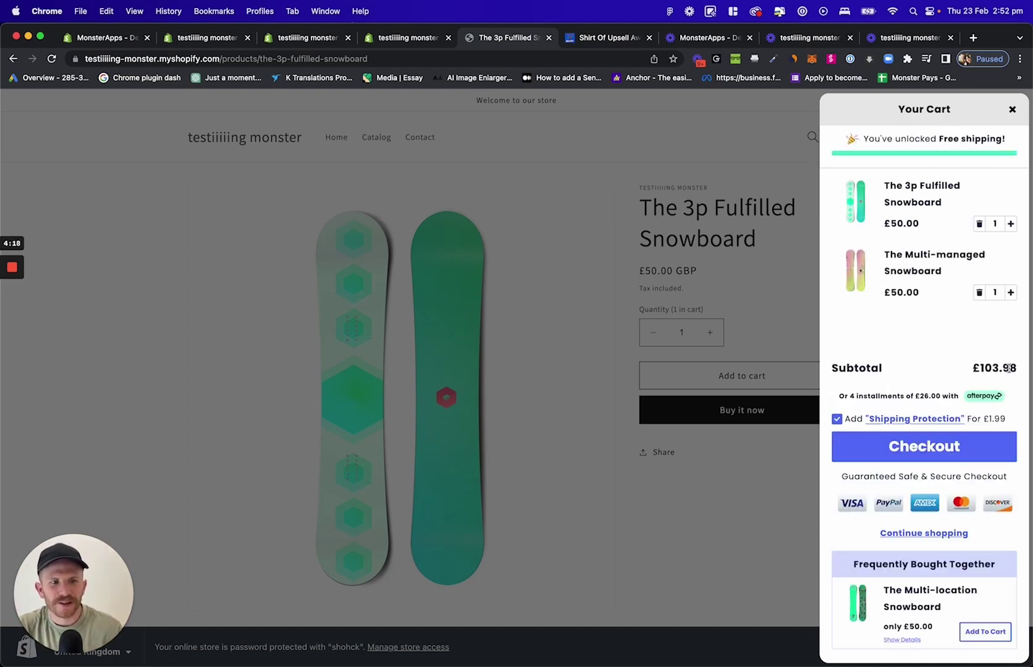
left_click_drag(1016, 369, 974, 369)
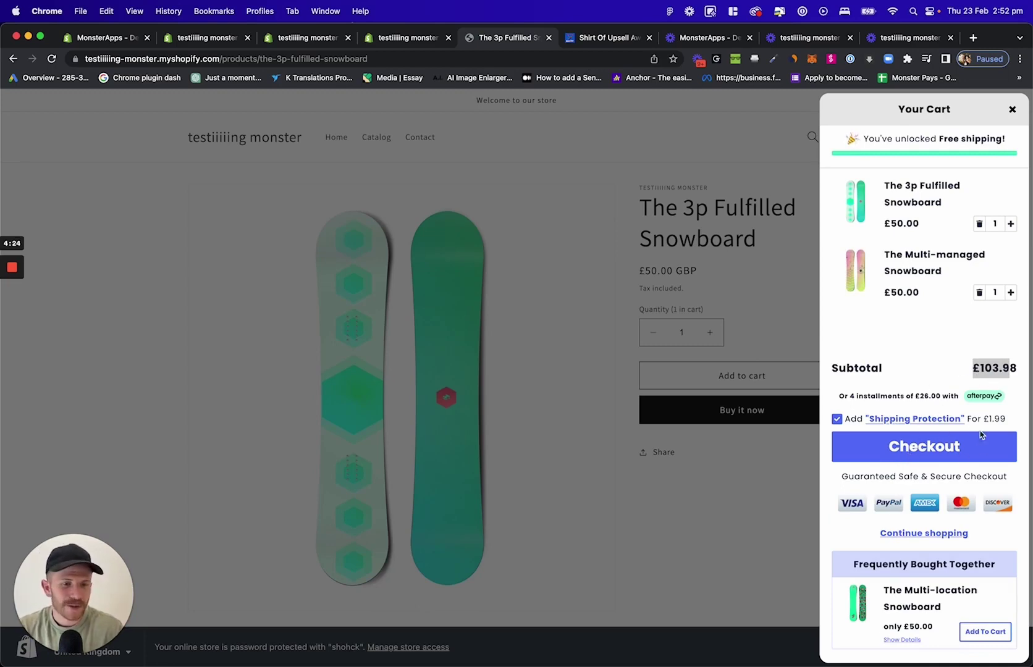
left_click(403, 40)
Go to the MonsterApps demo store dashboard and preview its Add To Unlock campaign.
left_click(299, 40)
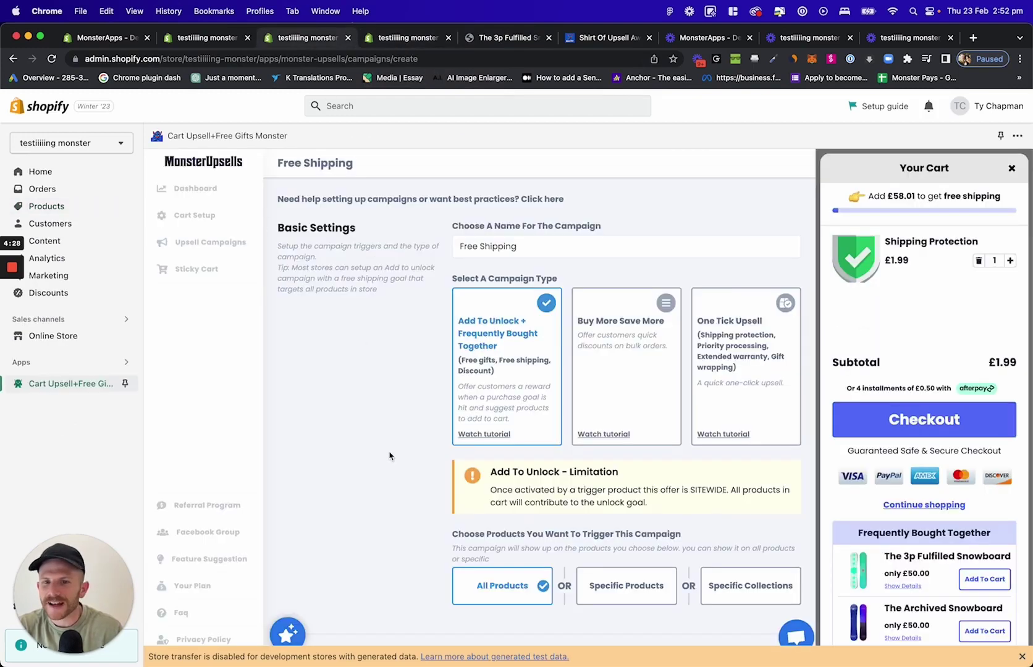
left_click(223, 40)
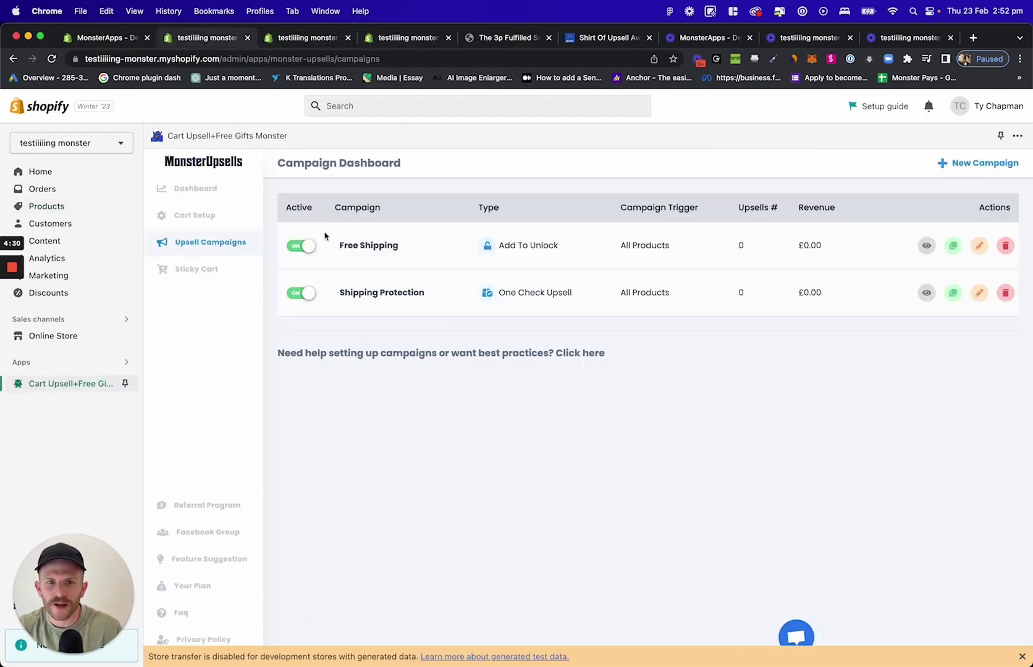
left_click(105, 38)
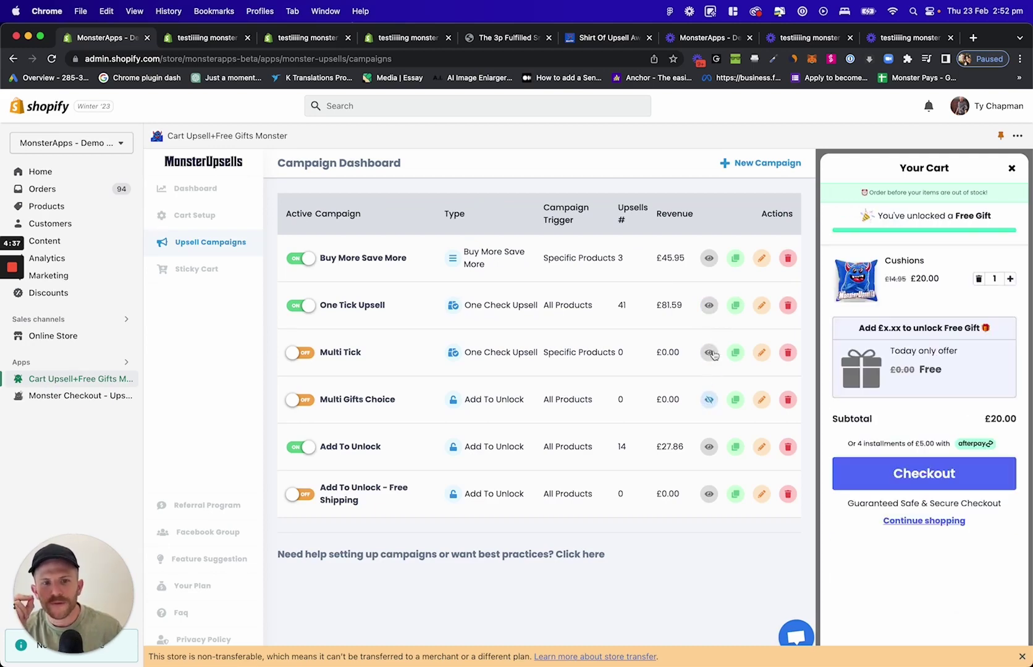
left_click(708, 448)
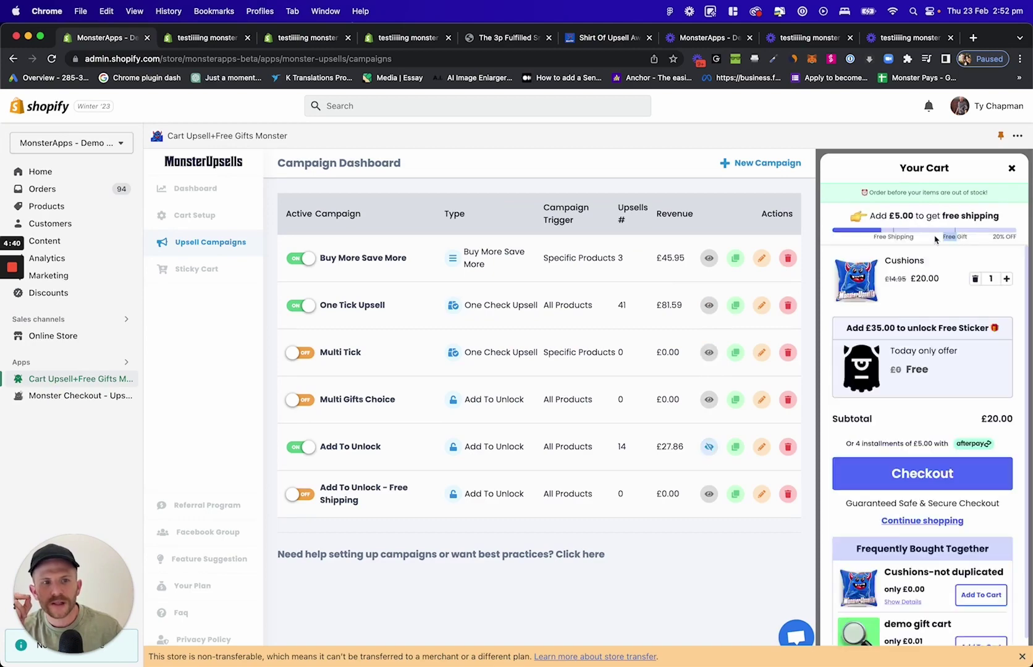